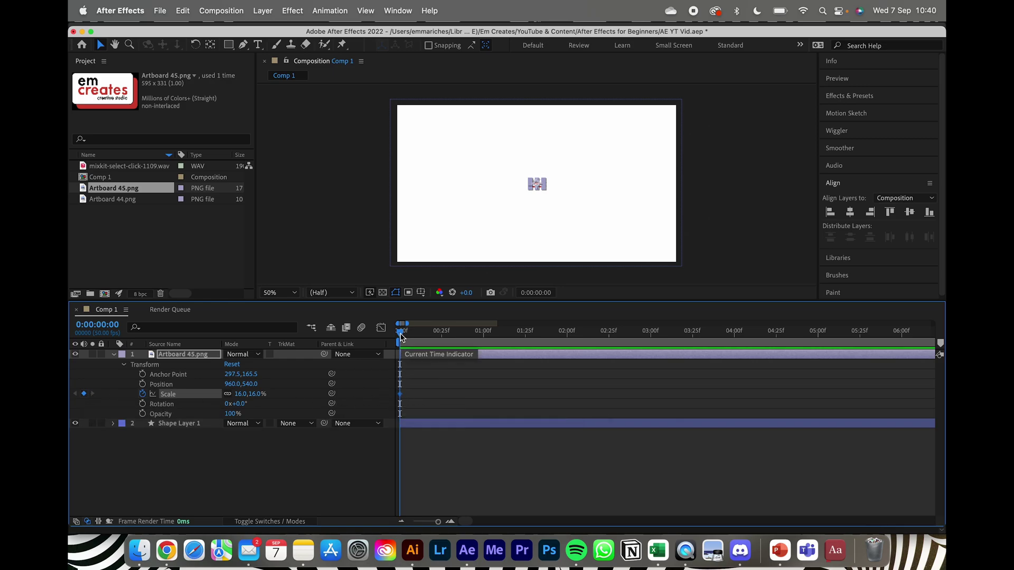
- Add a Scale keyframe of 100% at 1 second on the Artboard 45.png logo layer
click(400, 336)
drag(401, 336, 484, 355)
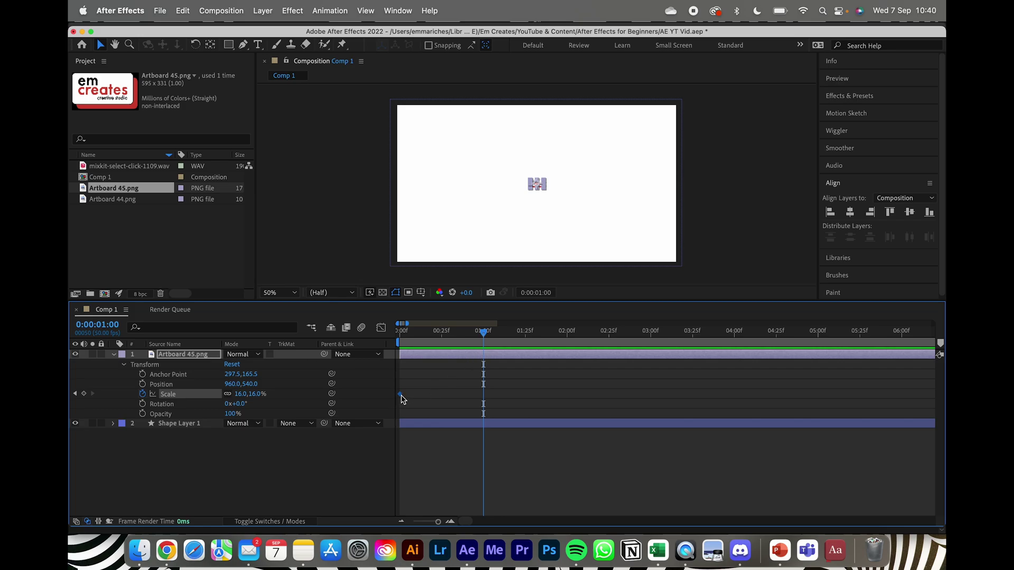
mouse_move(400, 398)
drag(241, 394, 275, 396)
click(239, 395)
text(100)
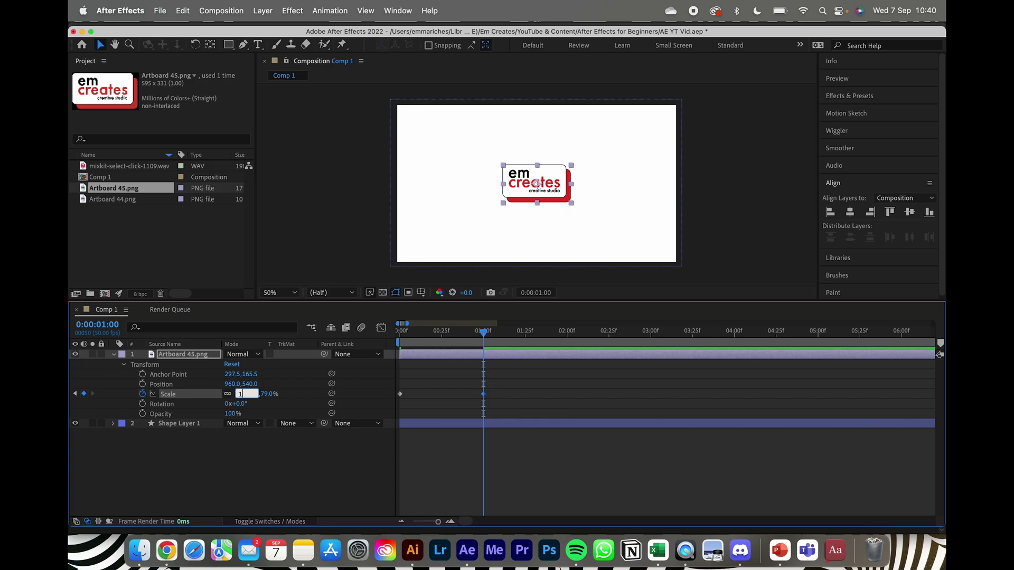
key(Return)
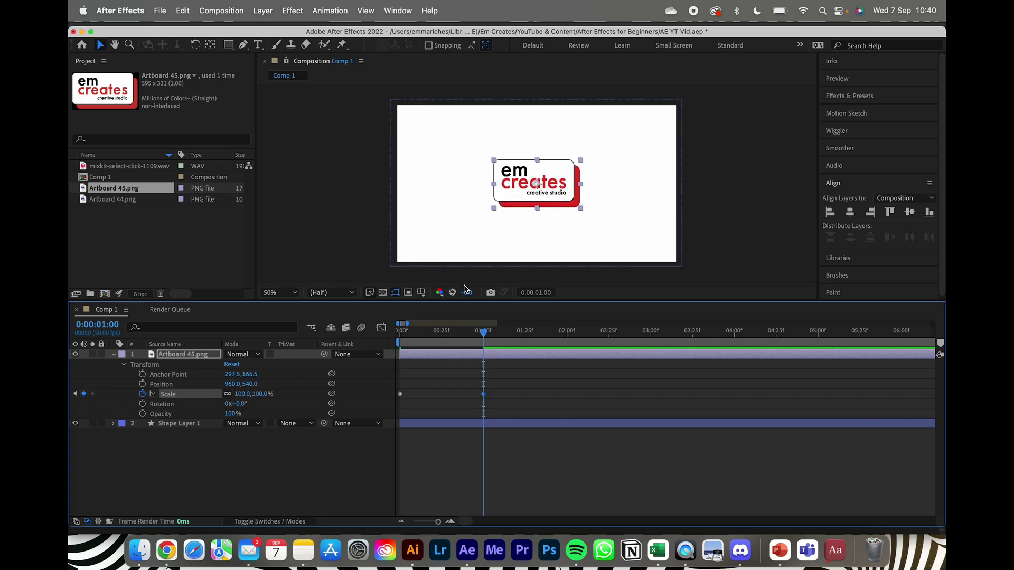
- Scrub through the logo's scale animation and play it back from the start of the timeline
drag(486, 335, 467, 333)
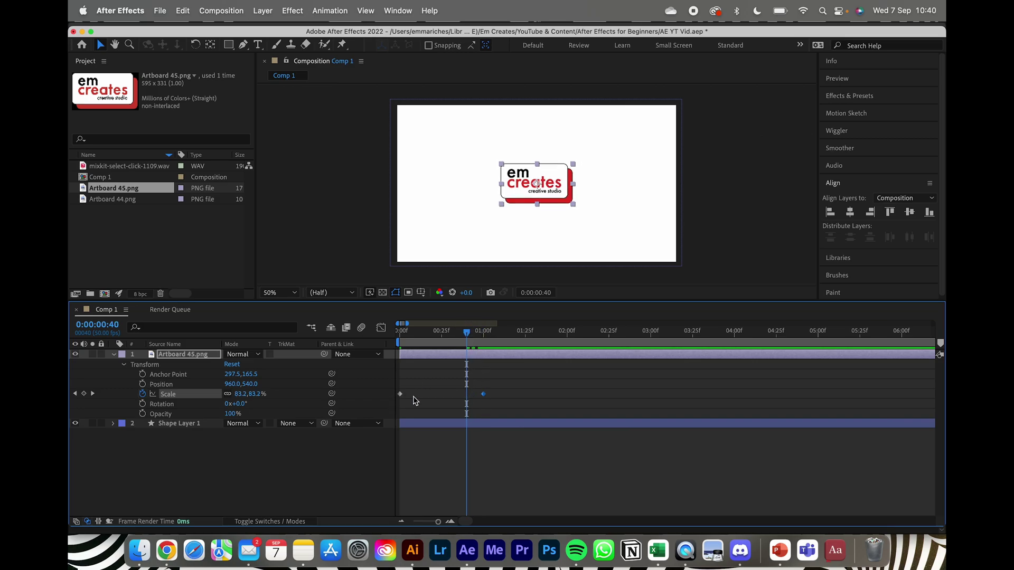
drag(468, 338, 388, 346)
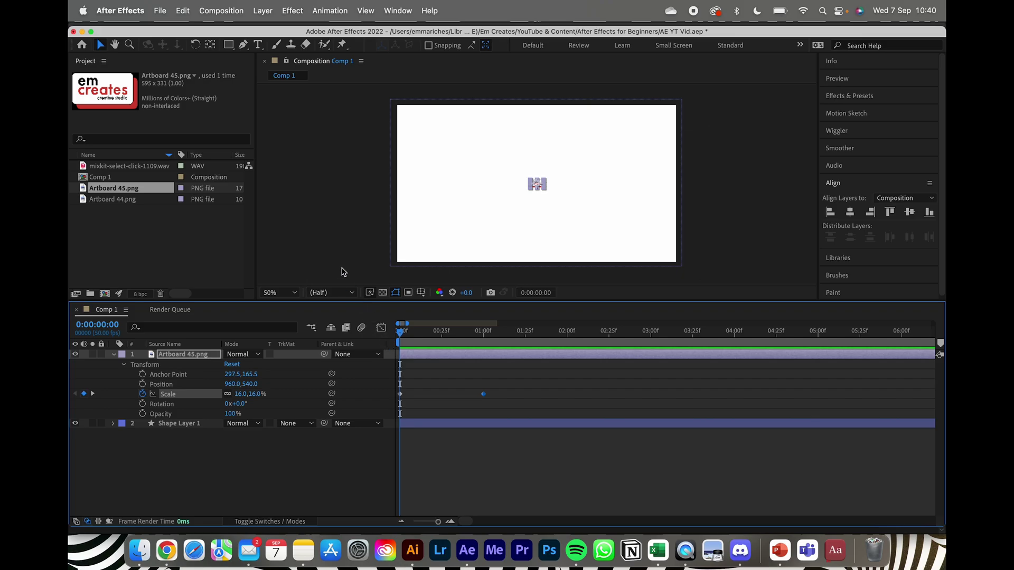
key(space)
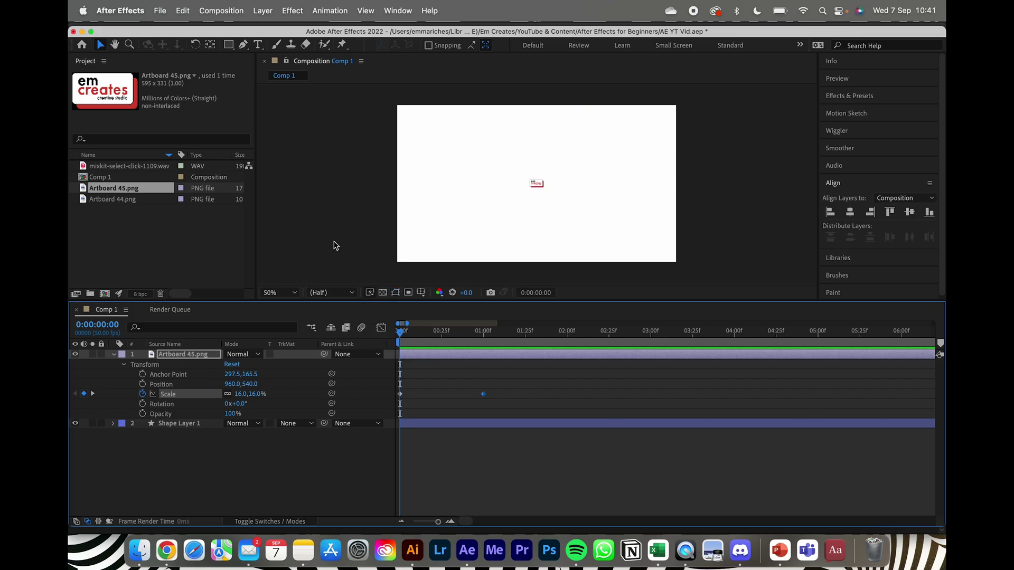
key(space)
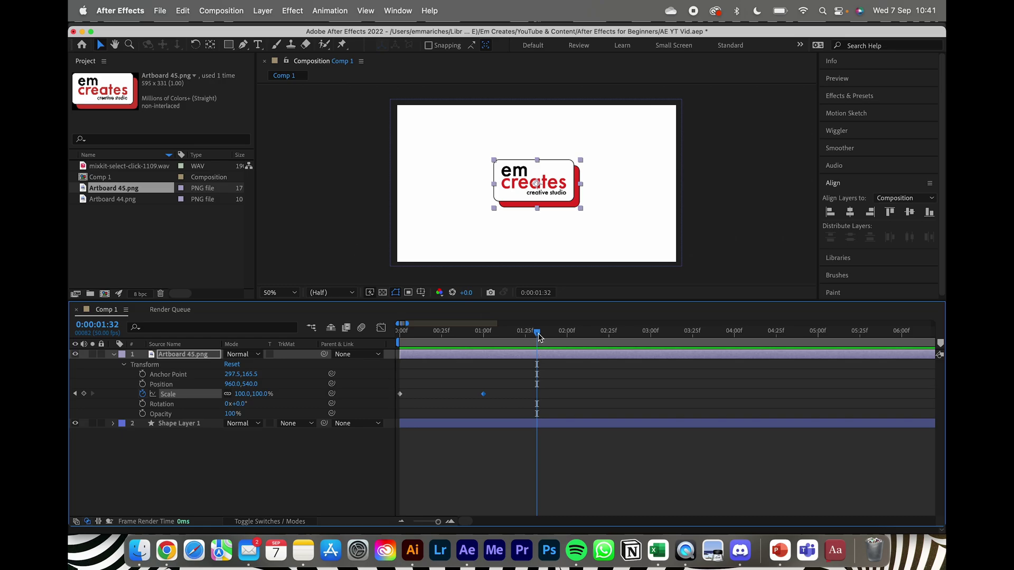
- Add an Opacity keyframe of 0% at the start of the timeline on the logo layer
drag(538, 337, 382, 332)
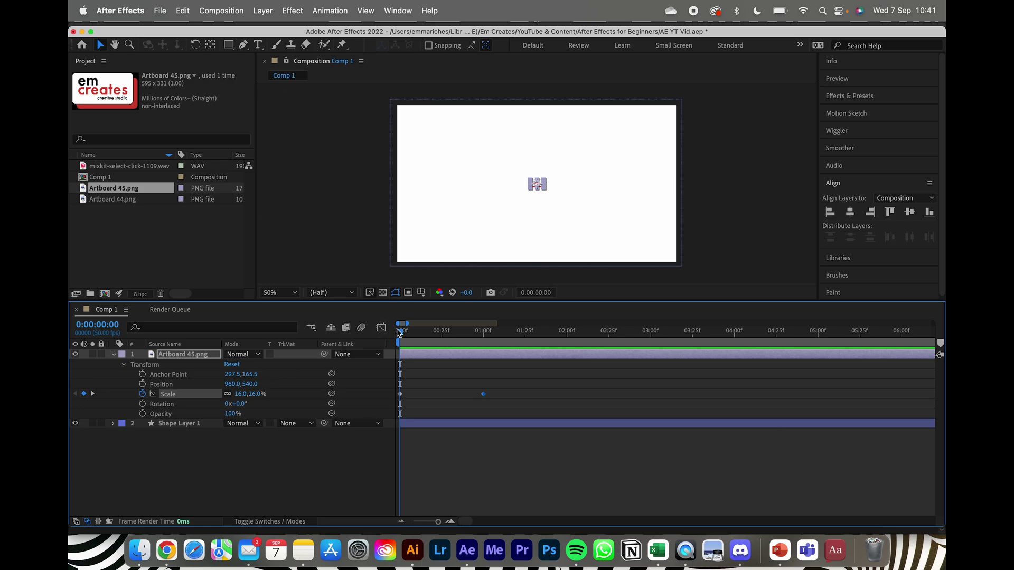
click(143, 414)
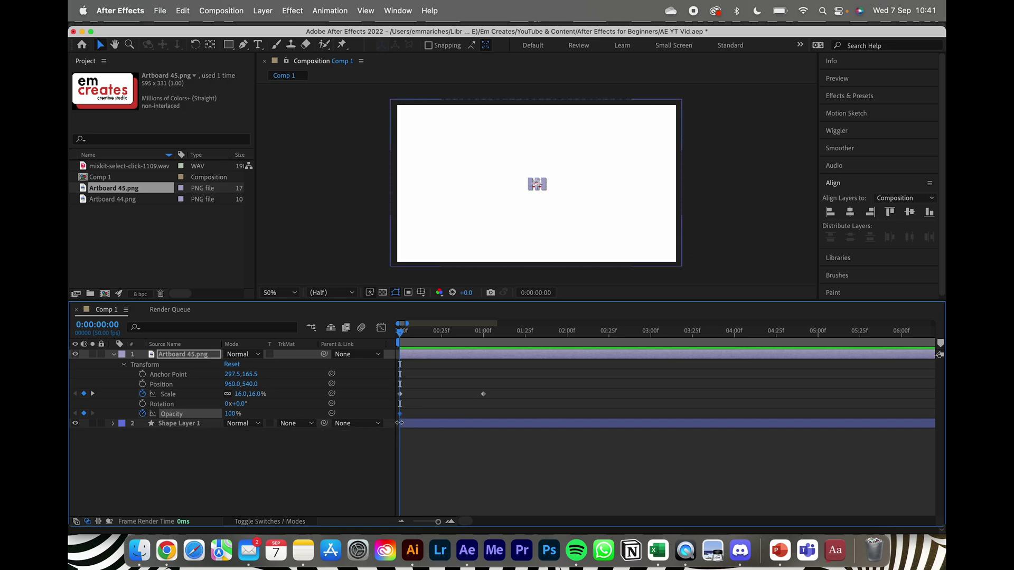
mouse_move(401, 419)
click(233, 414)
text(0)
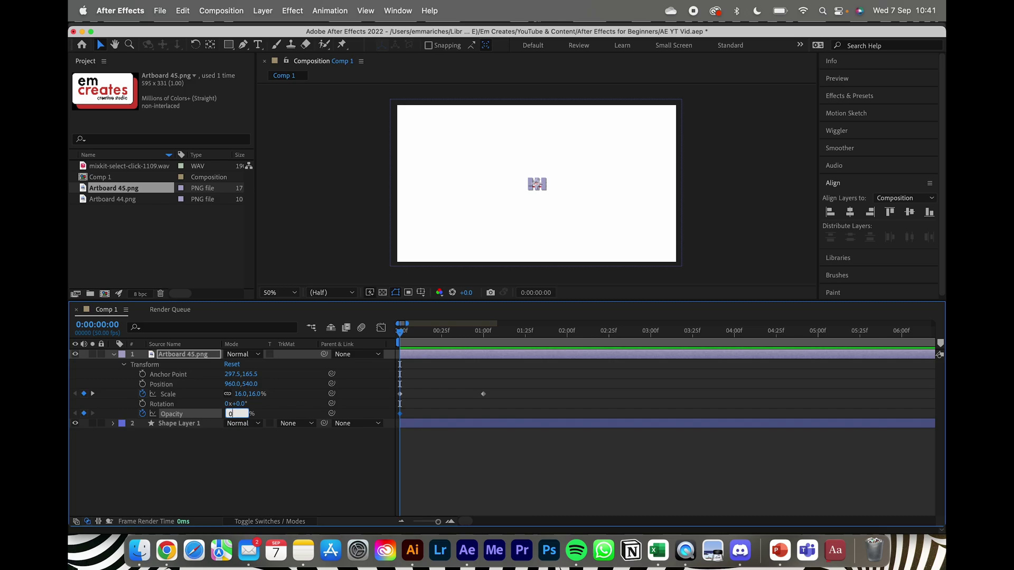
key(Return)
- Add an Opacity keyframe of 100% at 1 second on the logo layer
drag(401, 331, 485, 350)
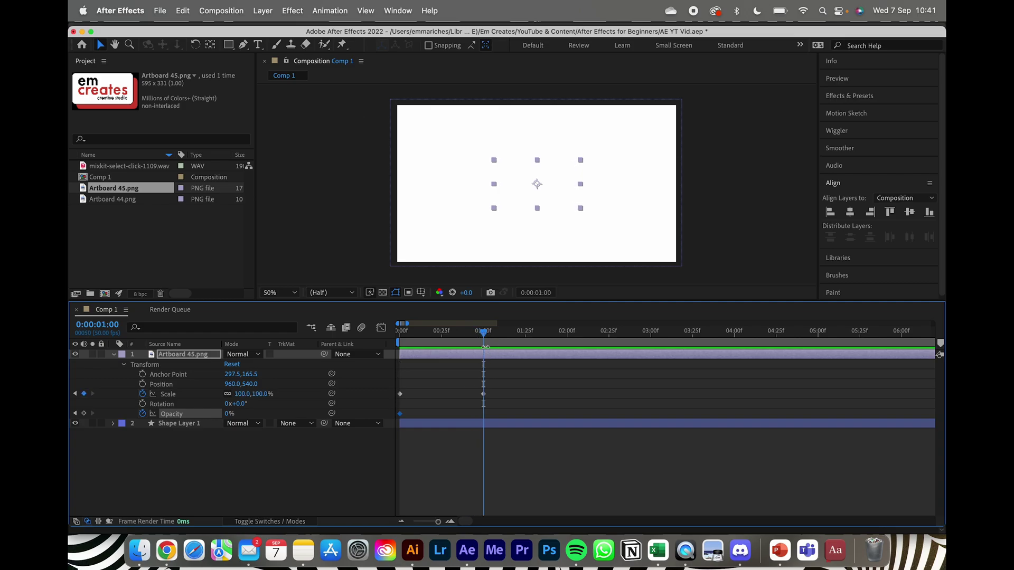
click(228, 414)
text(100)
key(Return)
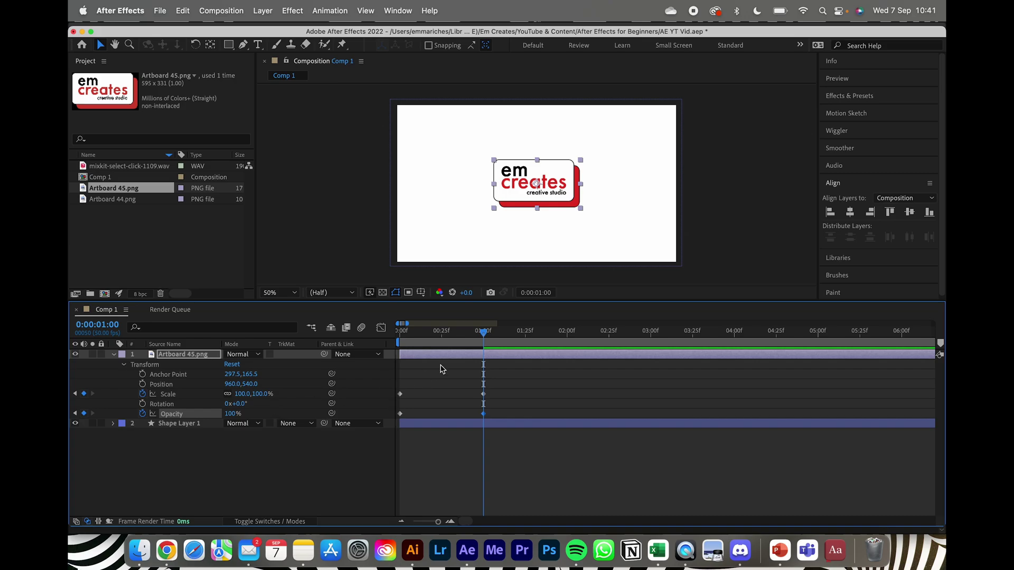
- Play back the combined scale and opacity animation from the start of the timeline
drag(485, 338, 400, 334)
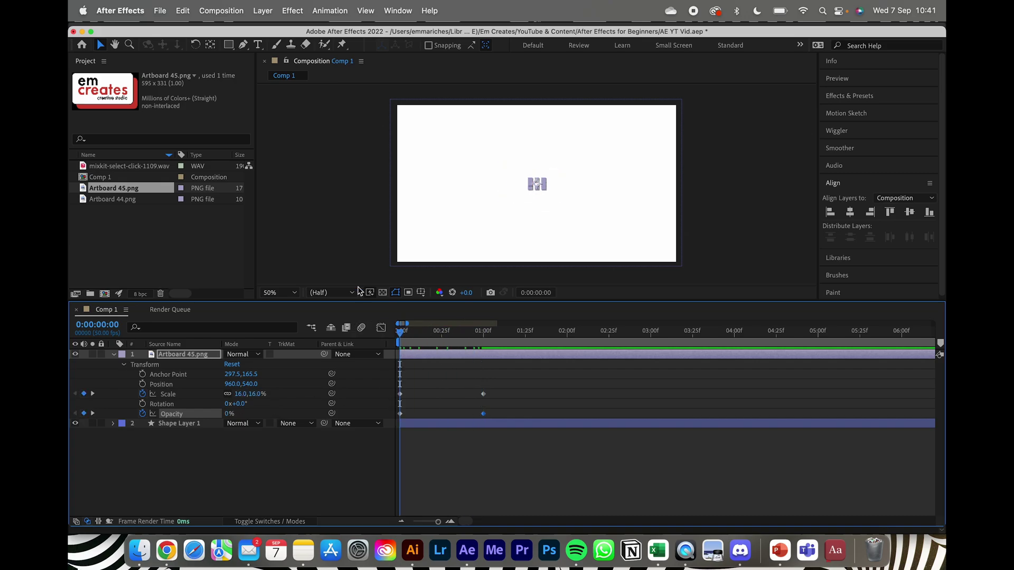
key(space)
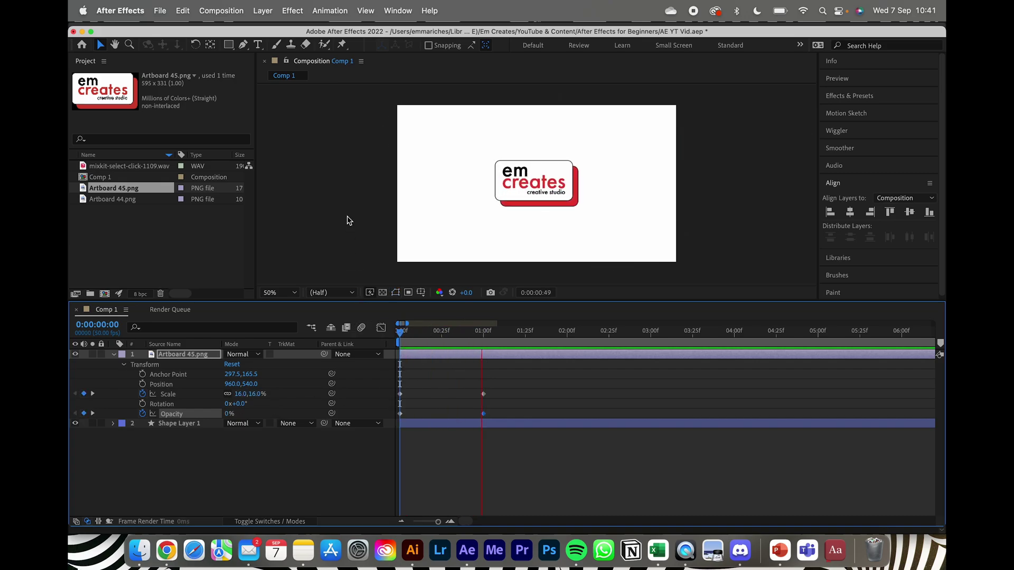
key(space)
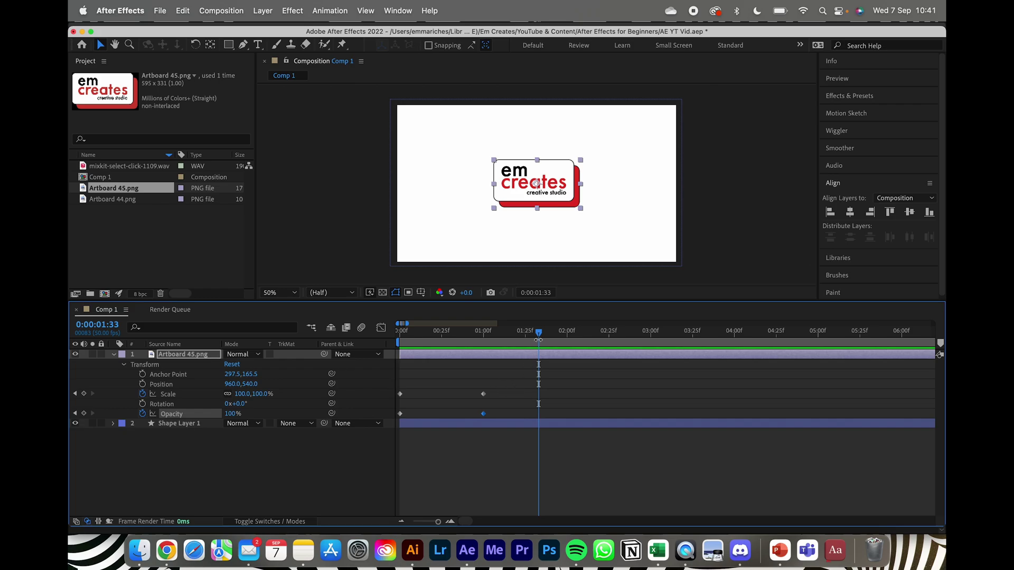
- Add a Rotation keyframe at the start of the timeline on the logo layer
drag(539, 333, 482, 359)
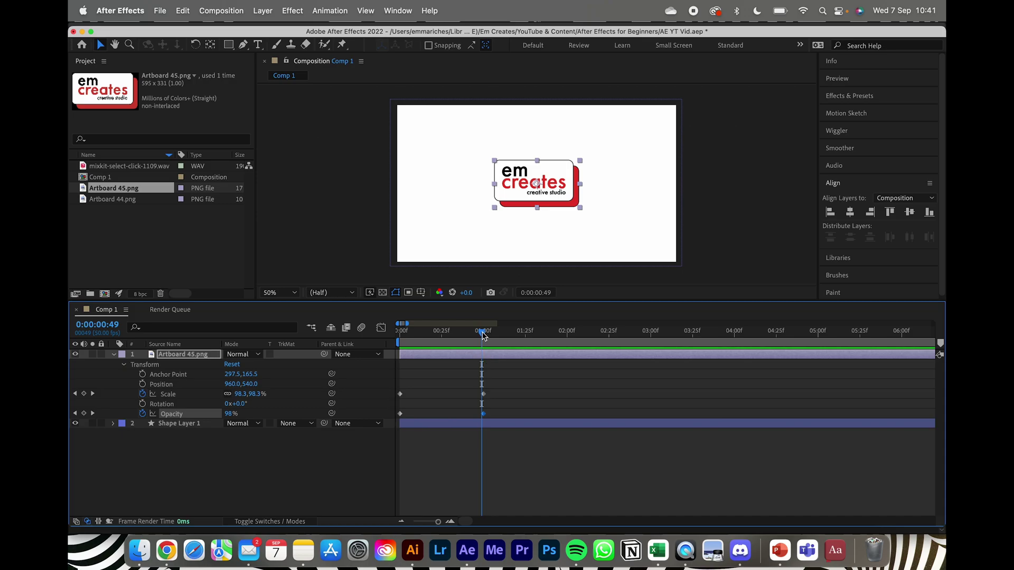
drag(483, 335, 400, 331)
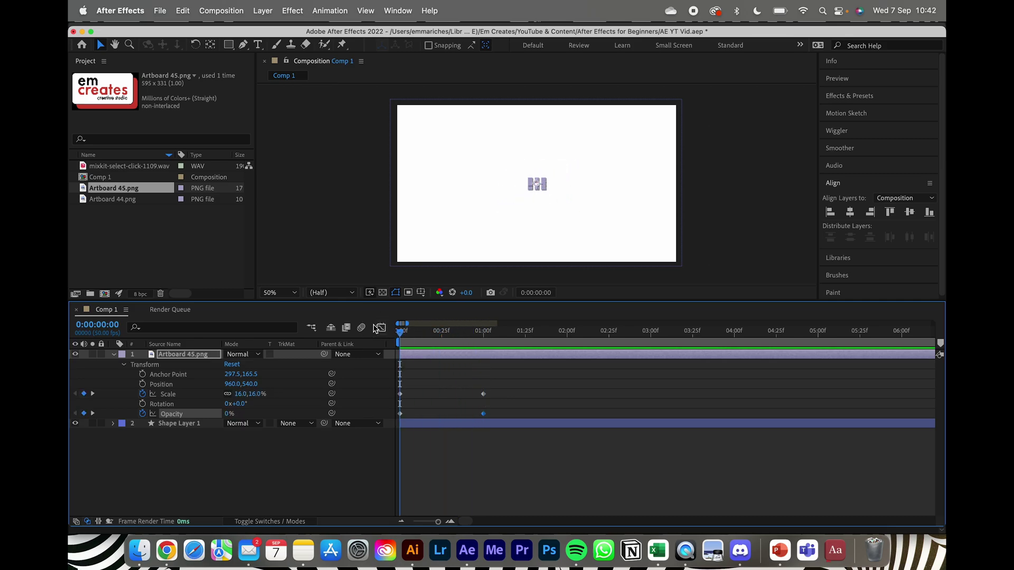
click(142, 404)
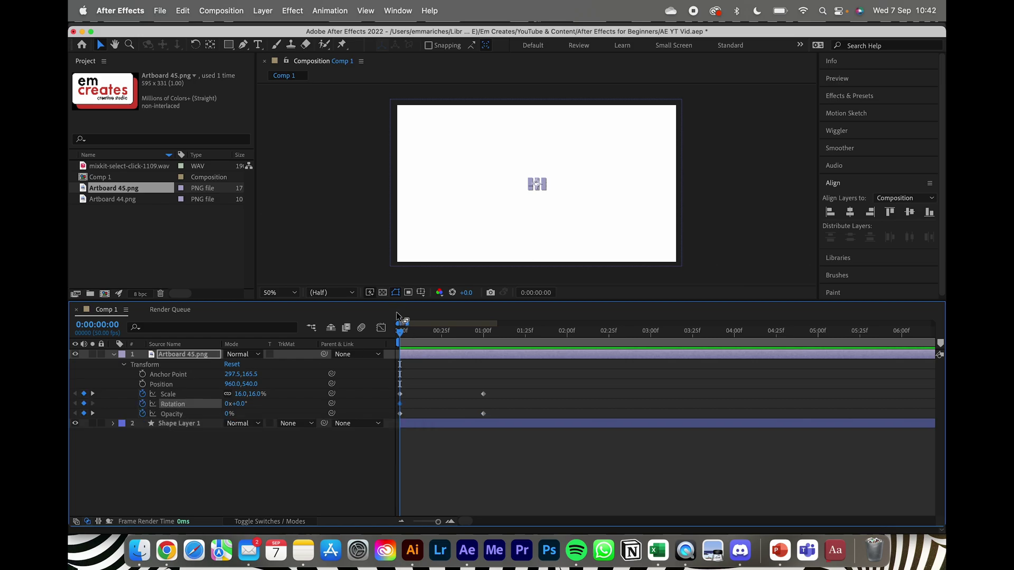
- Add a Rotation keyframe of one full turn, 1x+0.0°, at 1 second on the logo layer
drag(401, 338, 483, 344)
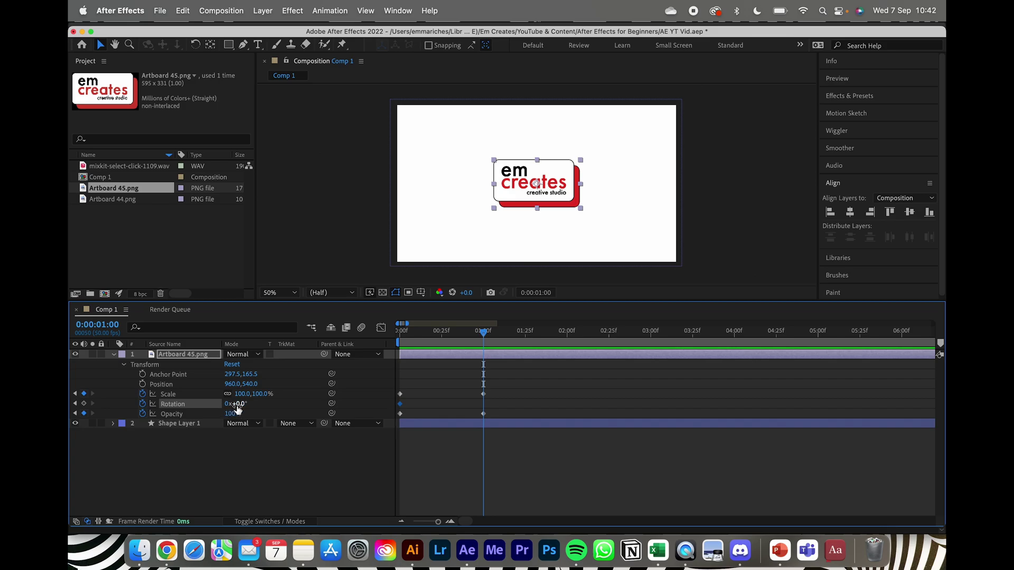
click(227, 405)
text(1)
click(261, 408)
click(239, 404)
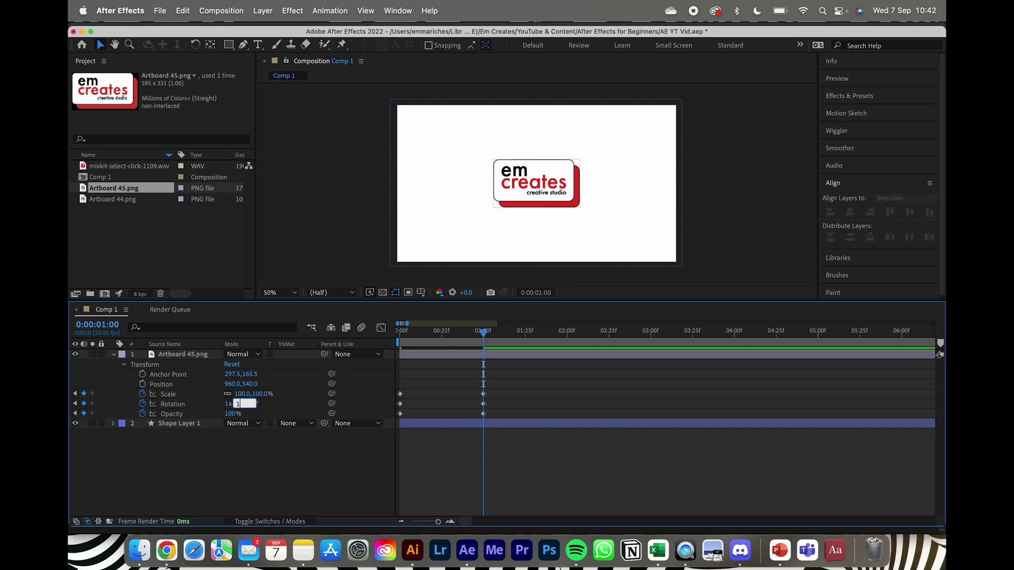
key(Return)
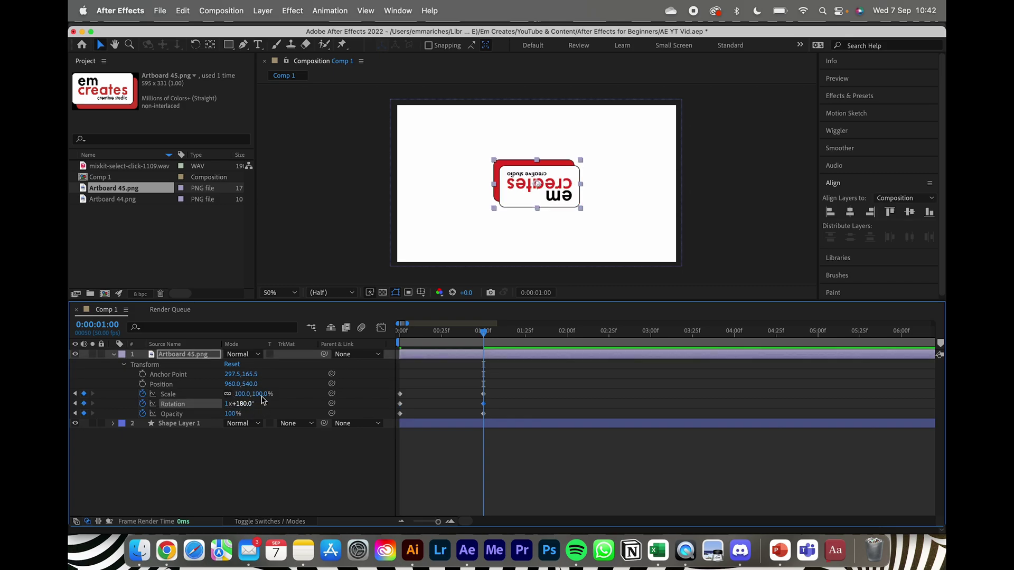
click(243, 405)
key(Return)
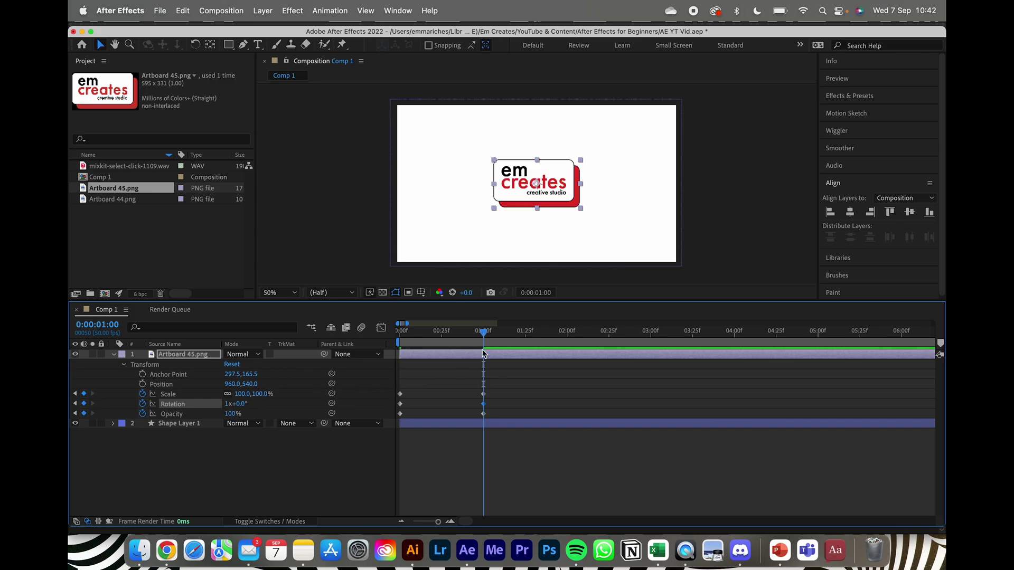
- Play back the logo's animation with the rotation included, starting from the beginning of the timeline
drag(485, 334, 346, 327)
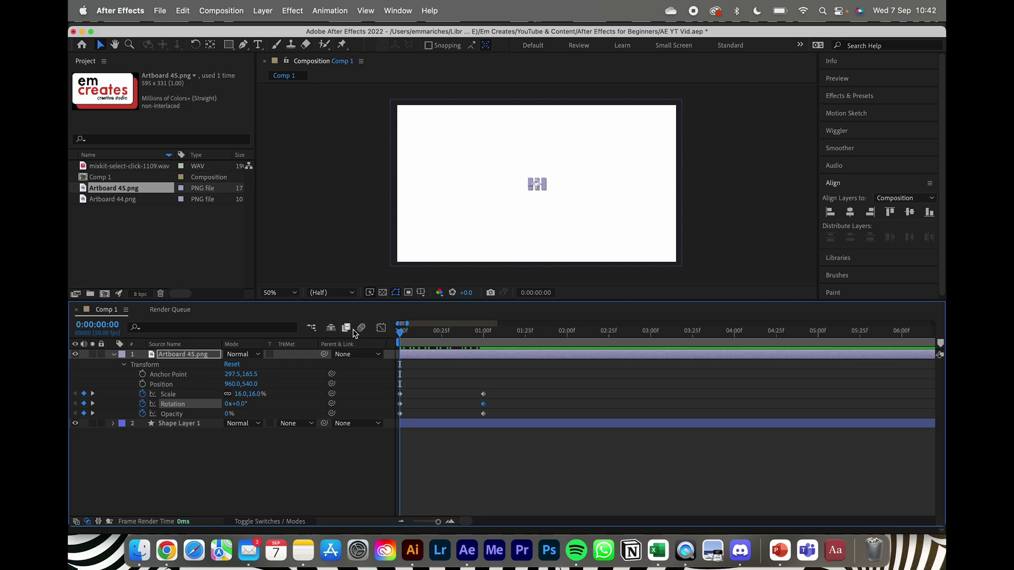
key(space)
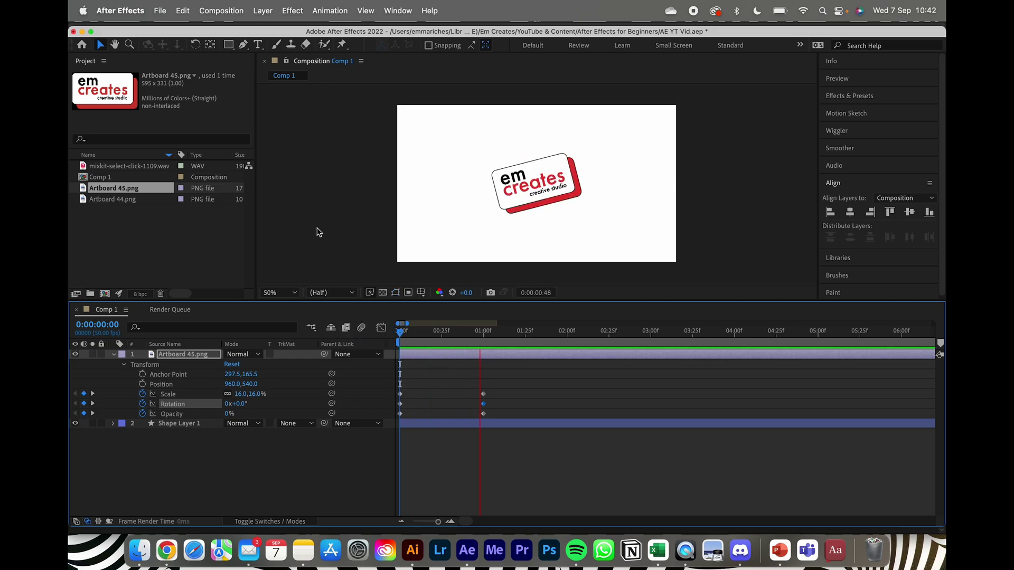
key(space)
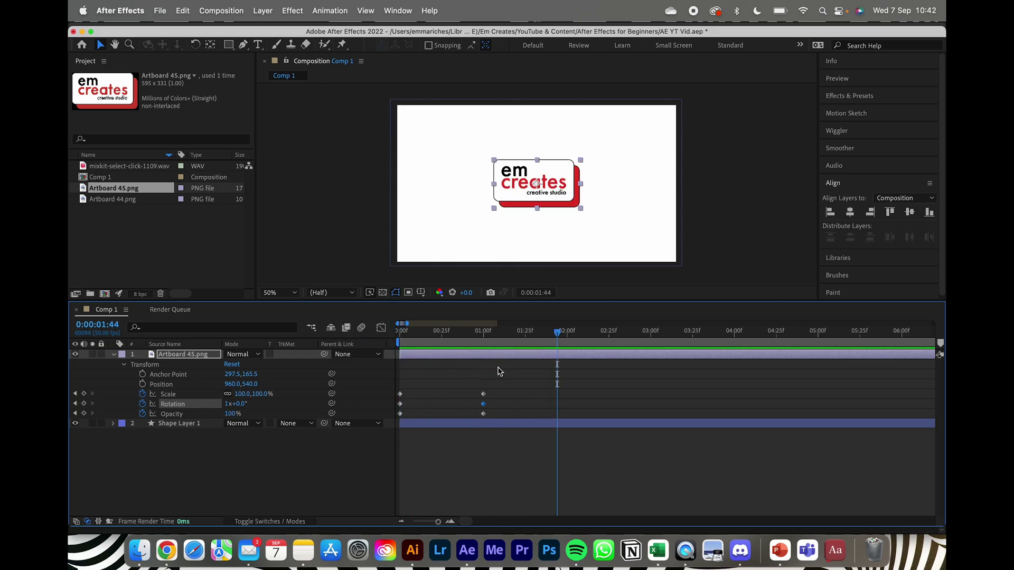
- Move the ending Scale, Rotation and Opacity keyframes of the logo layer together to 2 seconds
drag(553, 338, 483, 344)
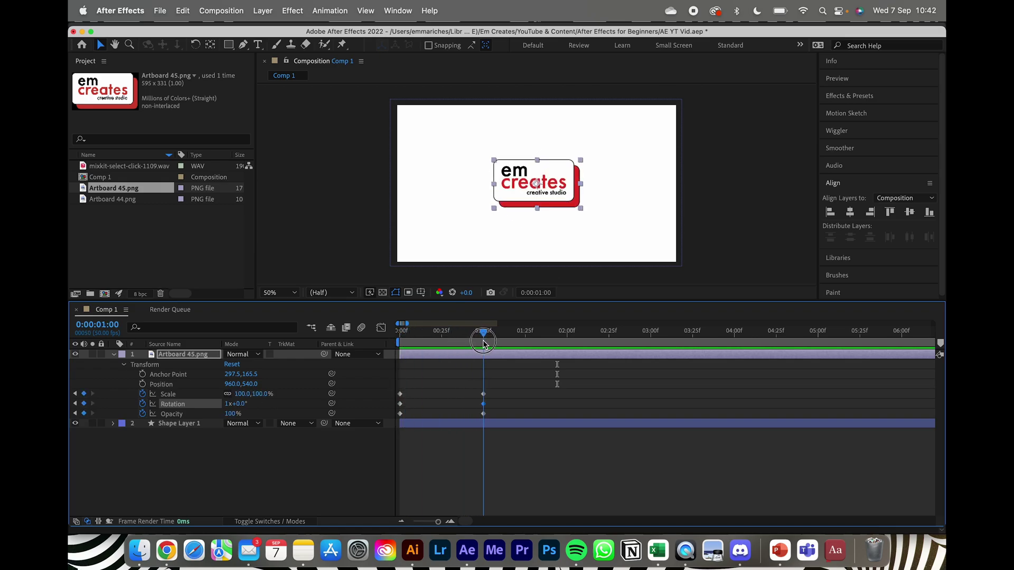
drag(483, 343, 567, 358)
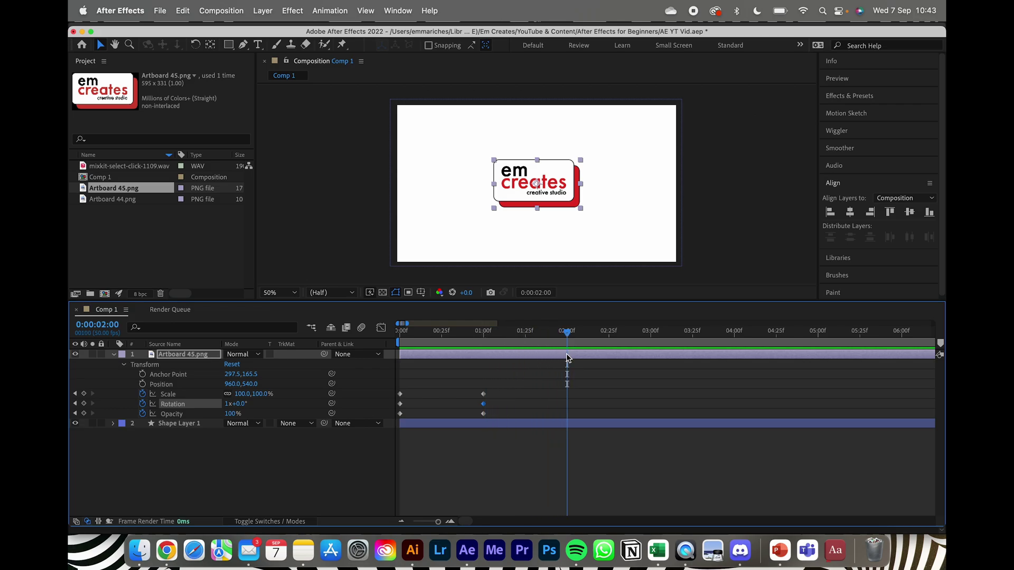
mouse_move(573, 337)
mouse_down()
mouse_move(559, 335)
mouse_move(569, 338)
mouse_up()
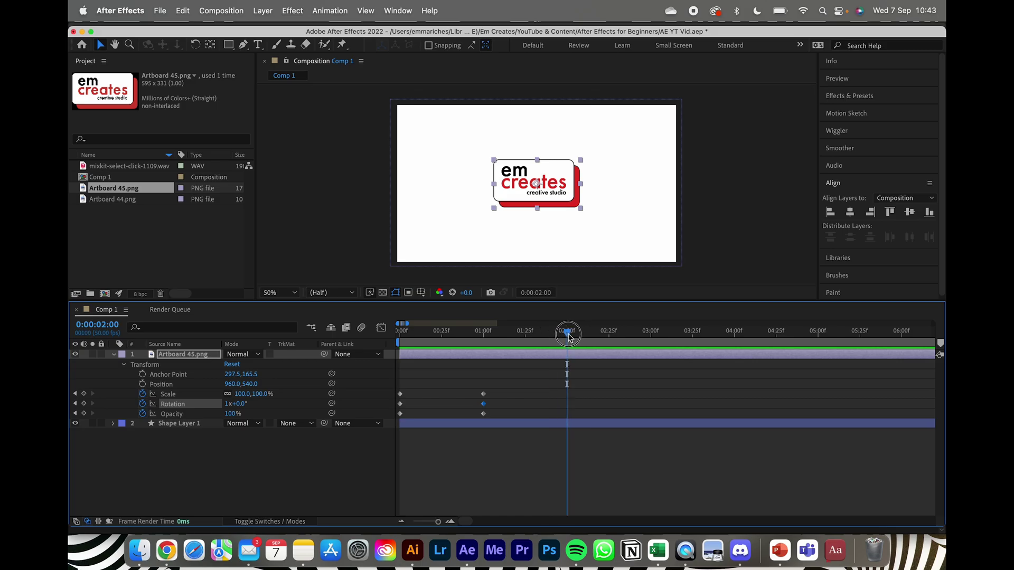
click(478, 384)
click(453, 373)
drag(453, 373, 568, 398)
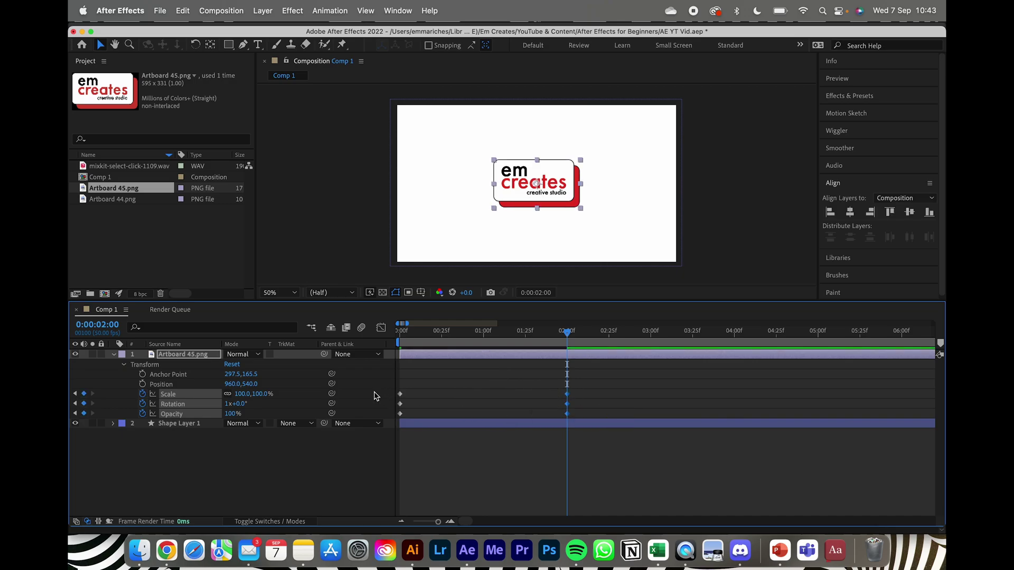
- Play back the slowed two-second logo animation from the start of the timeline
drag(567, 331, 354, 333)
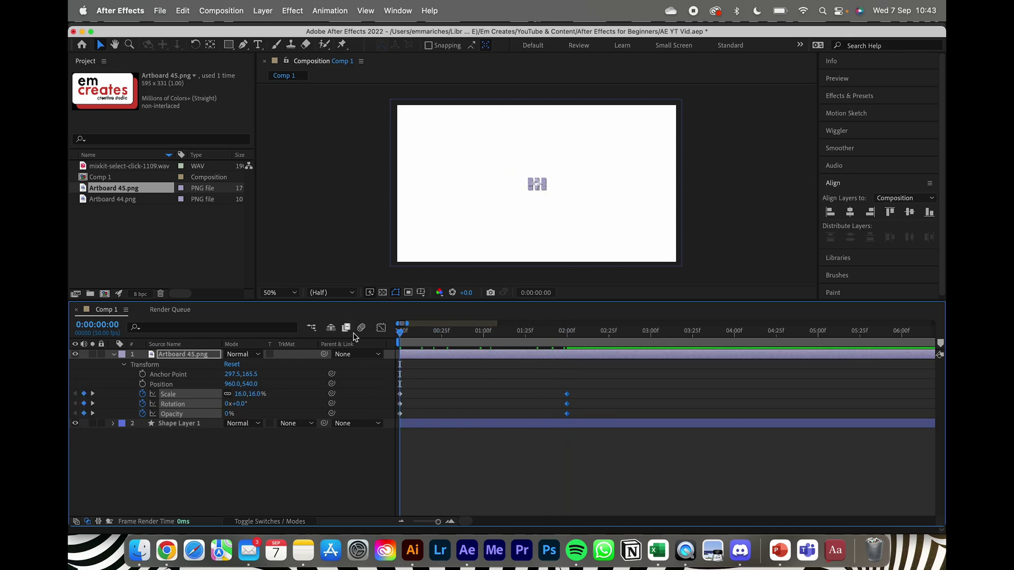
key(space)
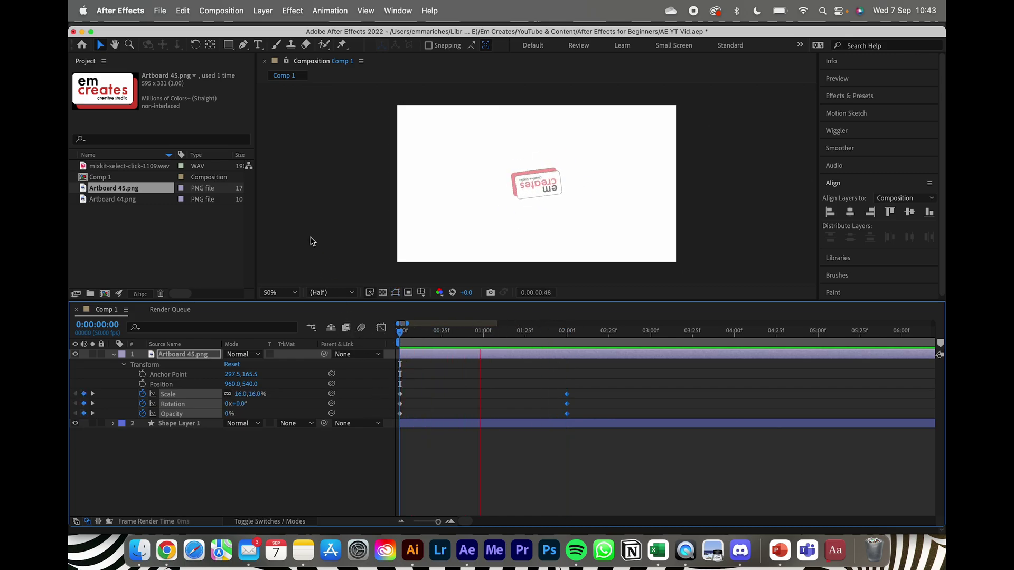
key(space)
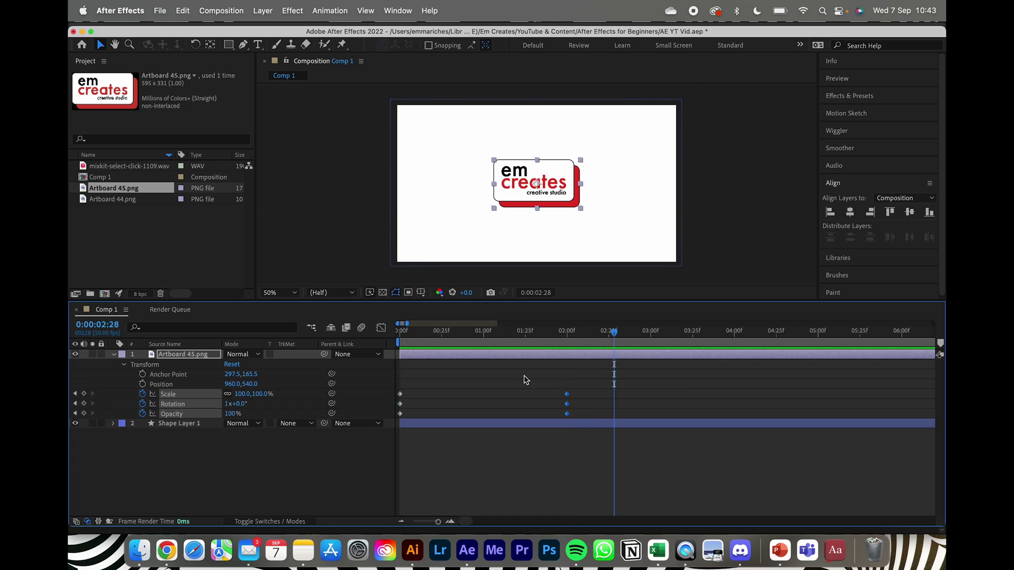
- Apply Easy Ease to all Scale, Rotation and Opacity keyframes of the logo layer
click(492, 377)
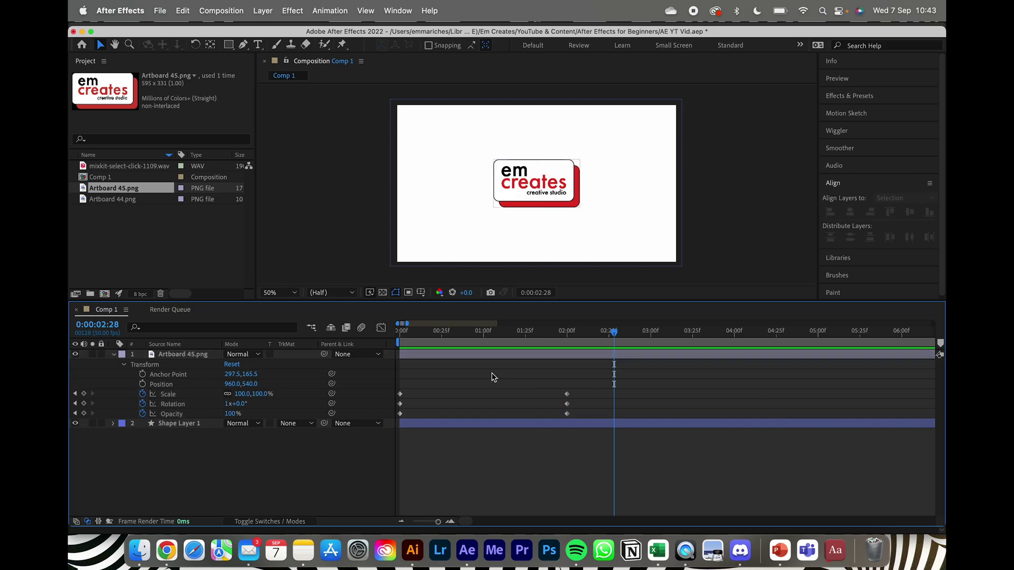
drag(581, 385, 399, 418)
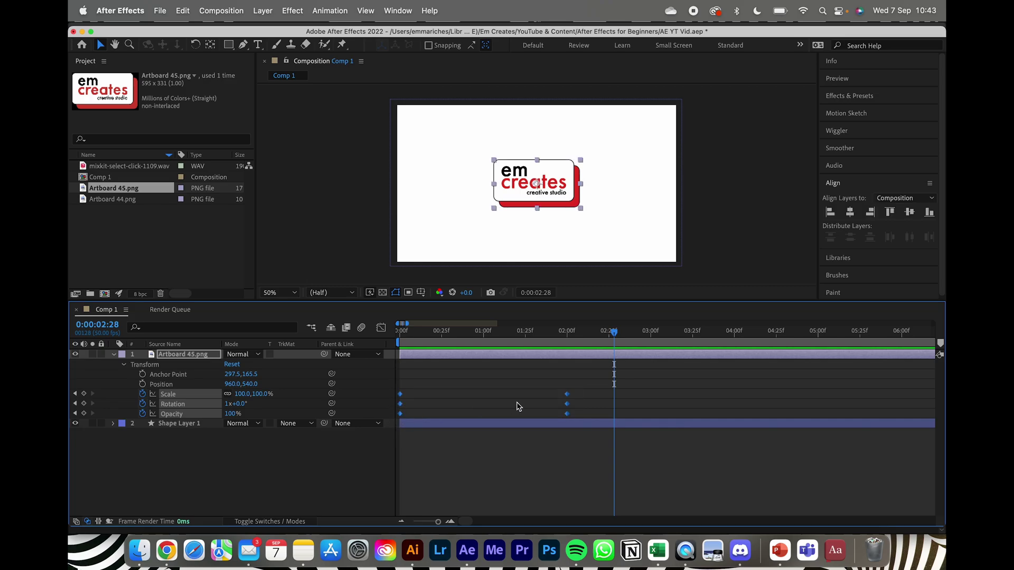
right_click(568, 396)
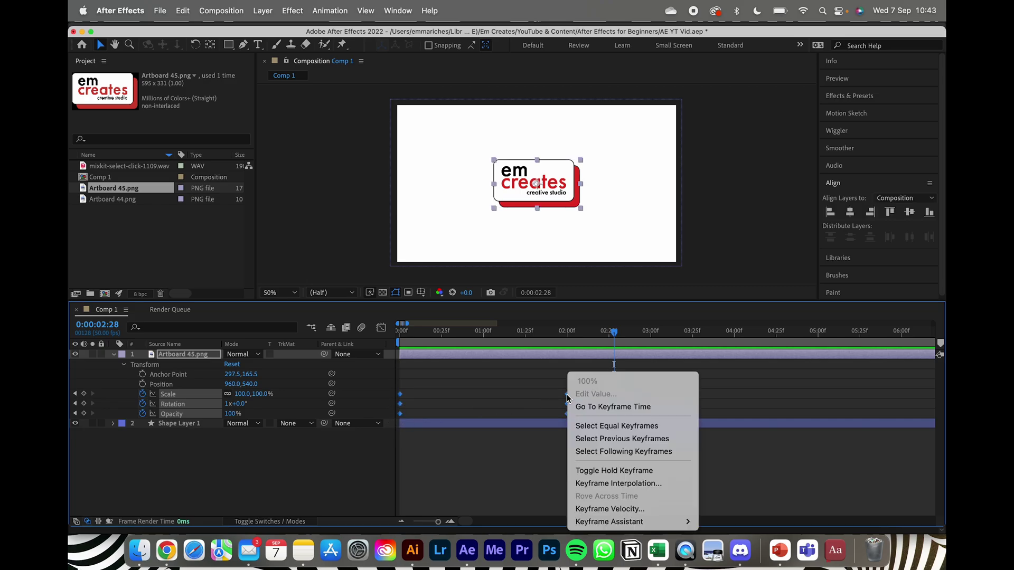
mouse_move(597, 523)
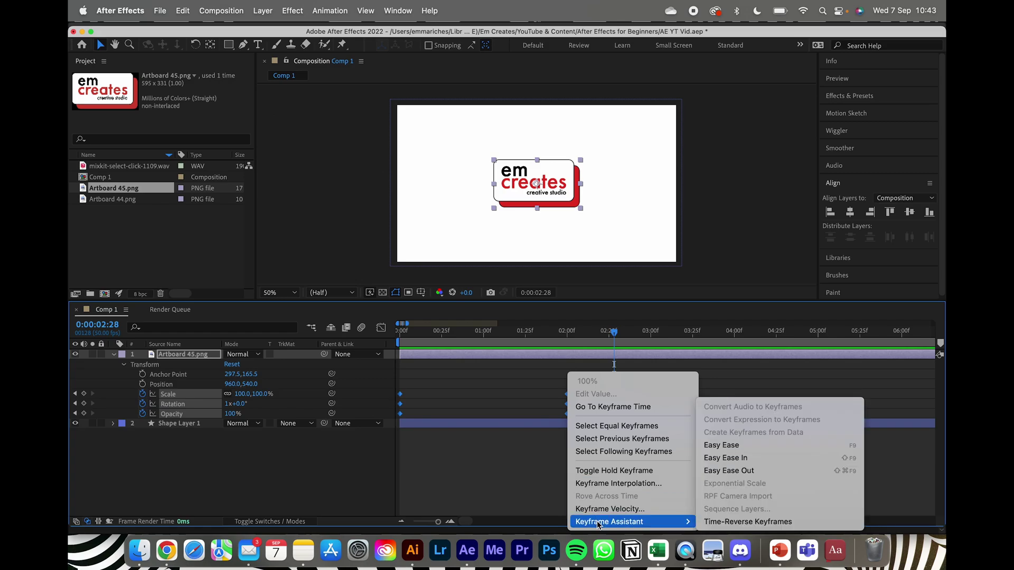
click(747, 450)
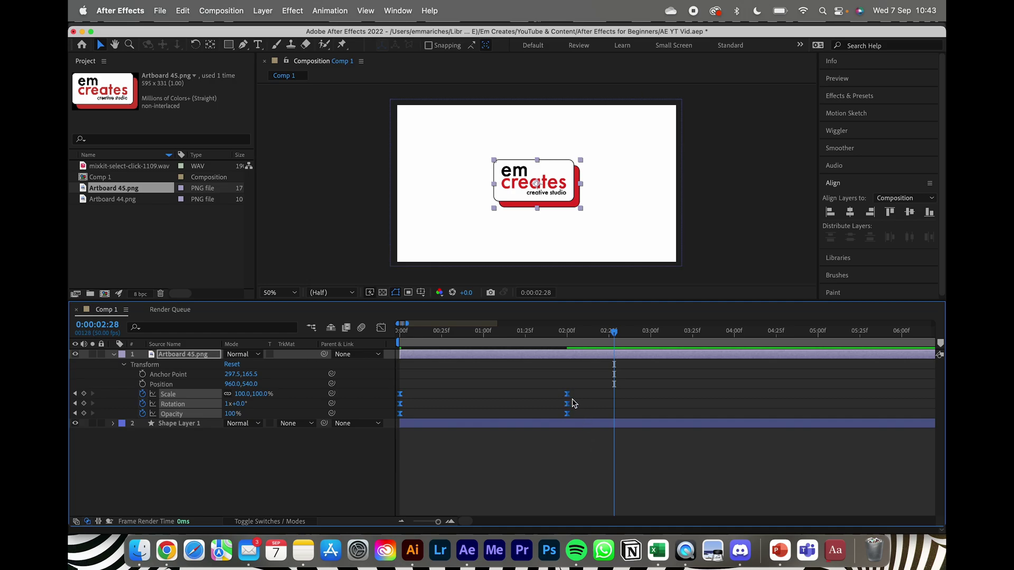
- Play back the eased logo animation from the start of the timeline
drag(615, 336, 352, 324)
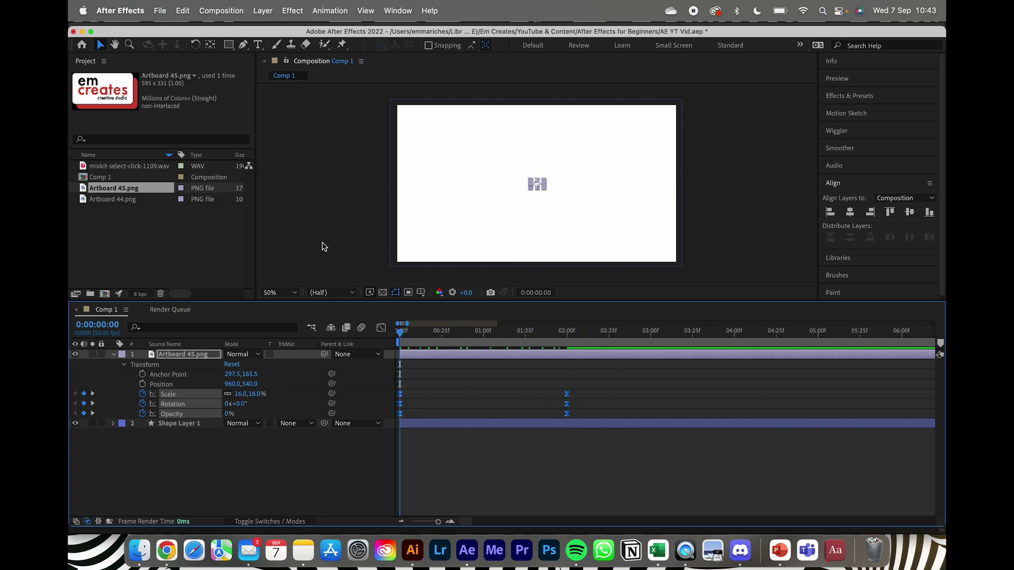
key(space)
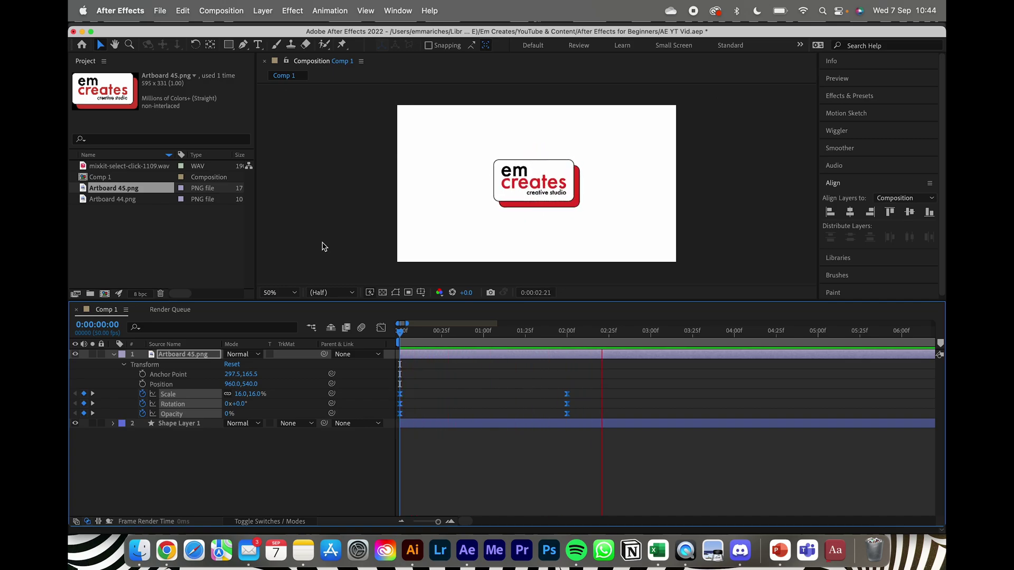
key(space)
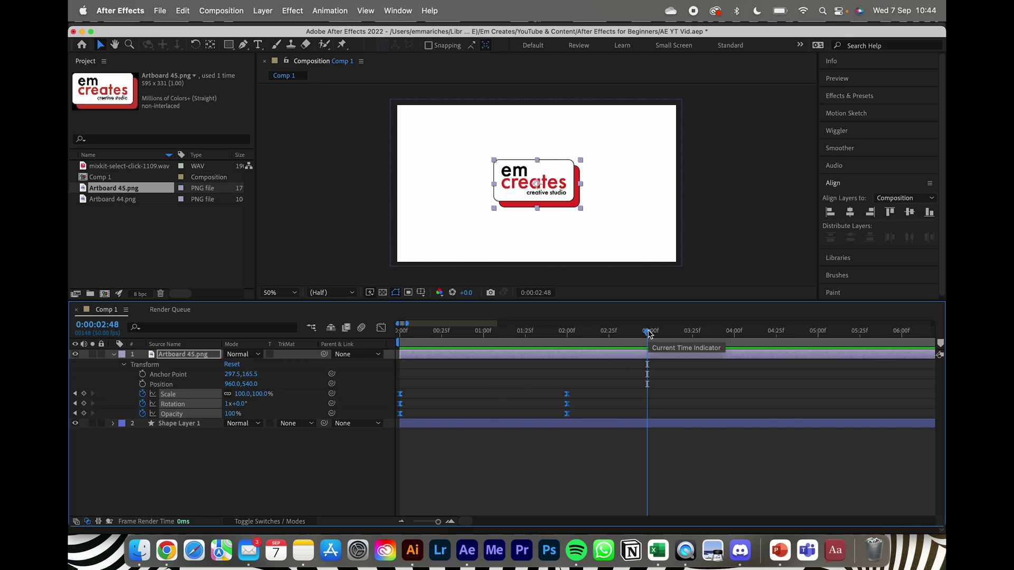
- Collapse the logo layer, set the current time to 0:00:02:00 and add Artboard 44.png to the composition above the logo
drag(649, 332, 585, 367)
click(114, 355)
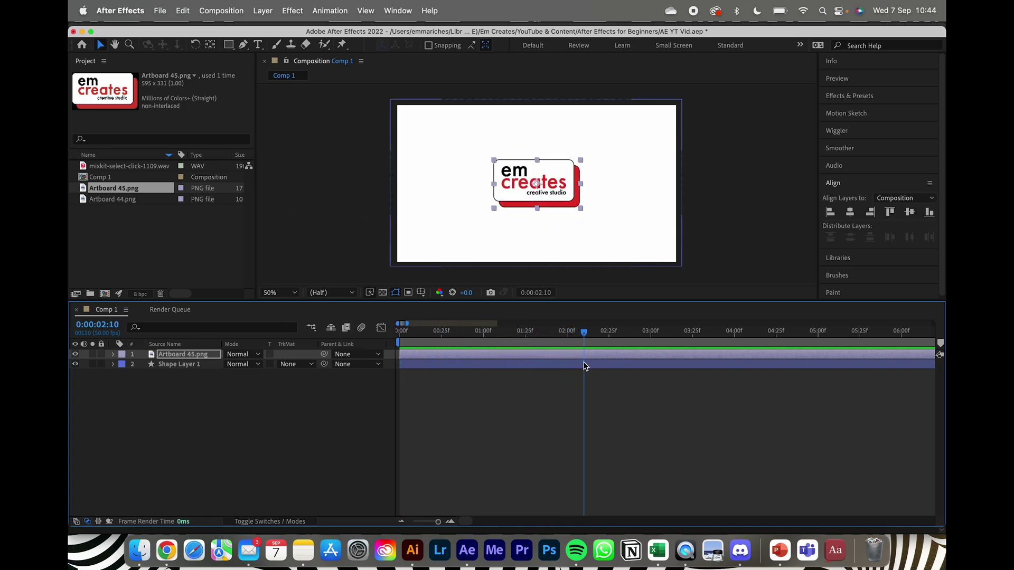
click(126, 201)
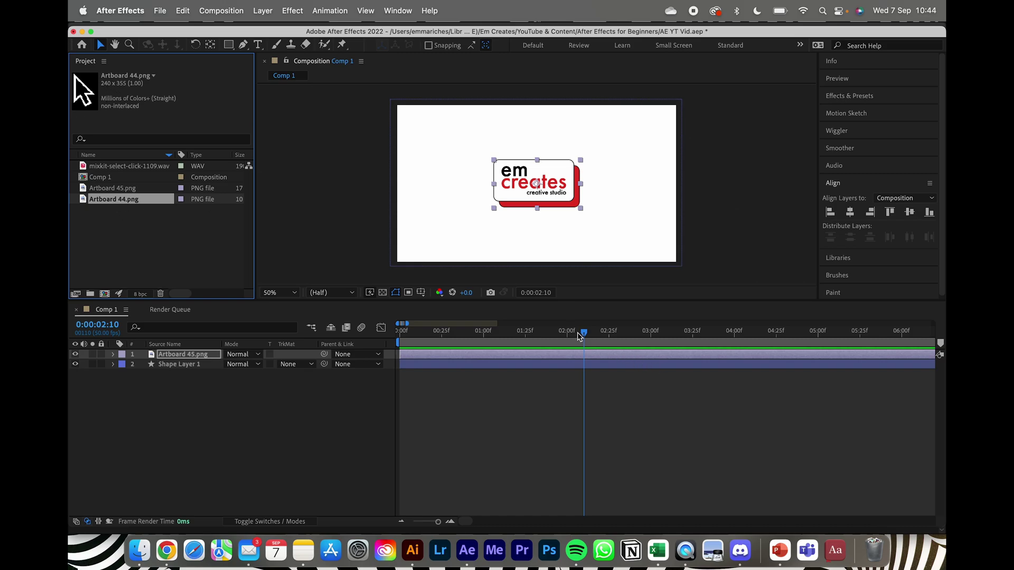
drag(580, 336, 566, 333)
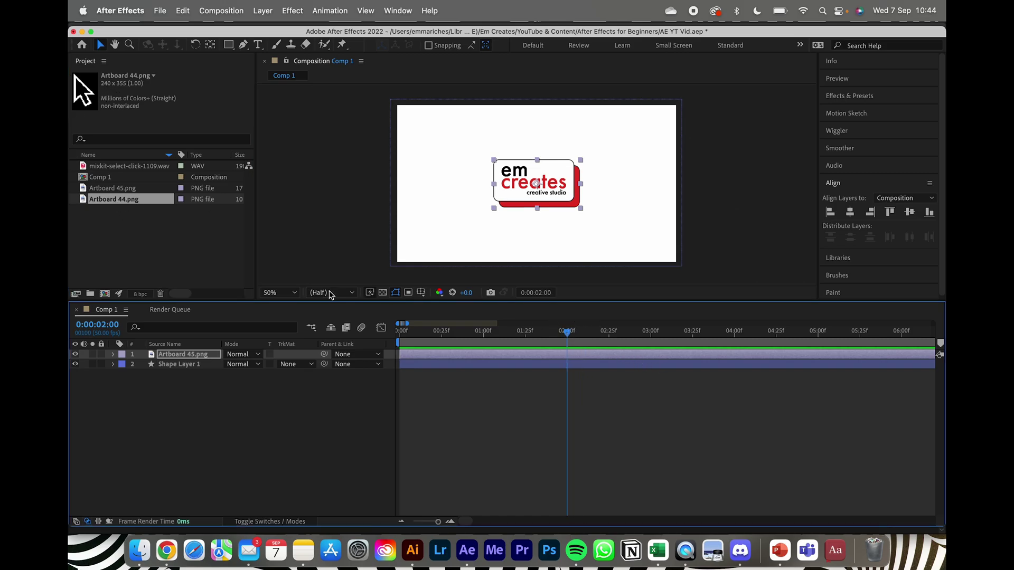
drag(150, 203, 555, 206)
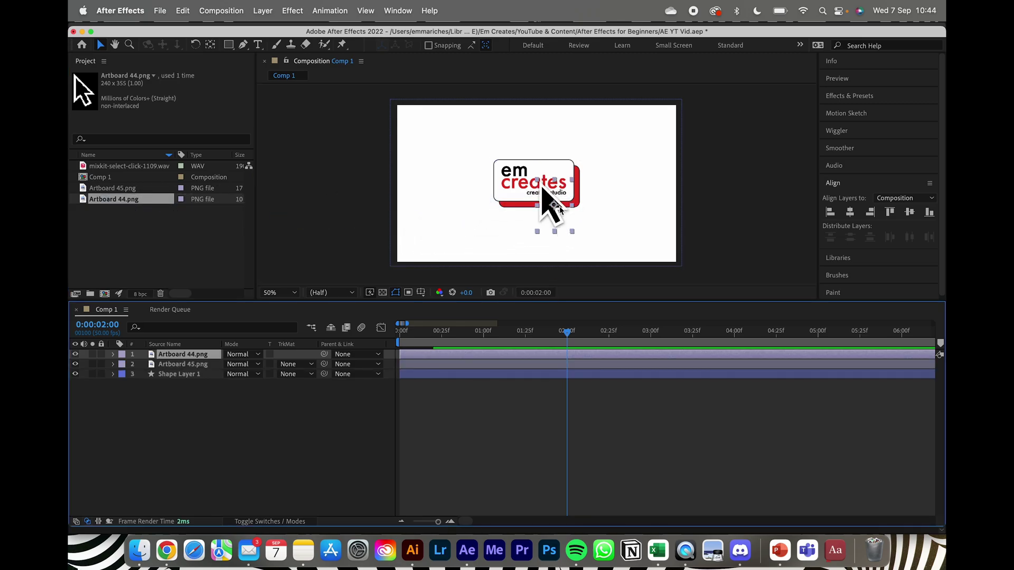
- Scale the cursor image down to about 46%, place it over the logo's lower-right corner and expand its layer properties
click(574, 234)
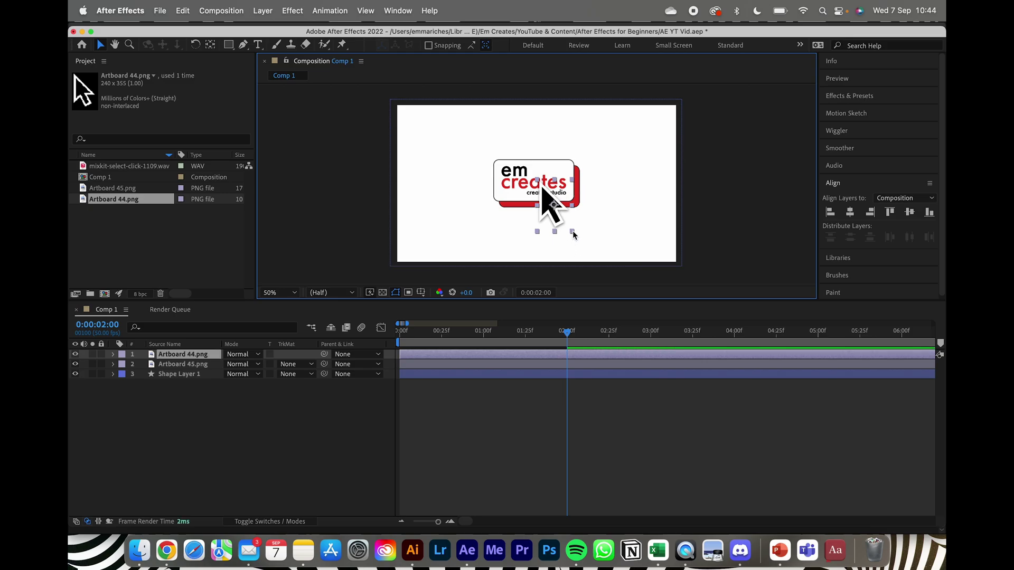
drag(572, 230, 558, 218)
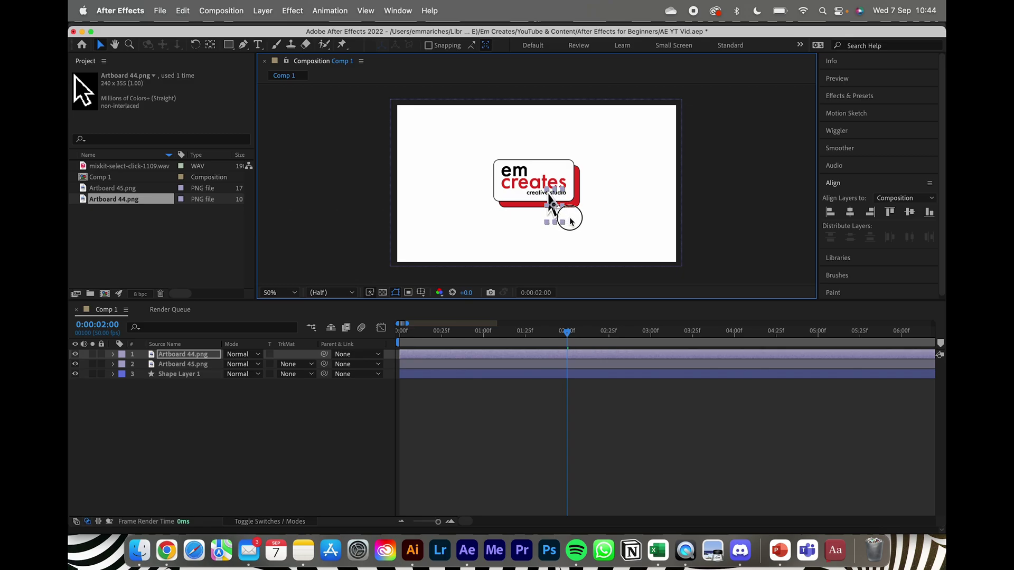
click(676, 204)
click(716, 204)
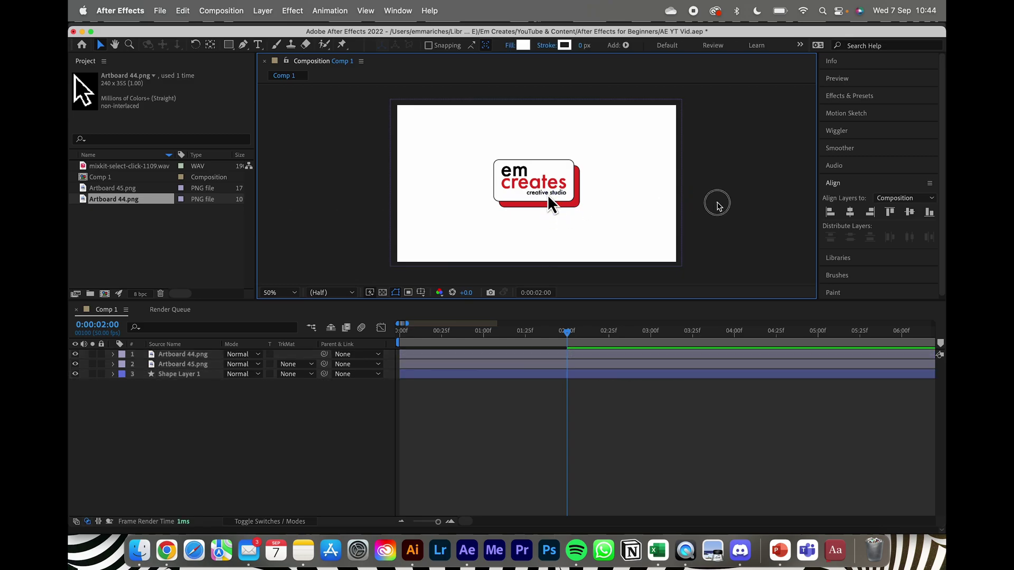
click(552, 205)
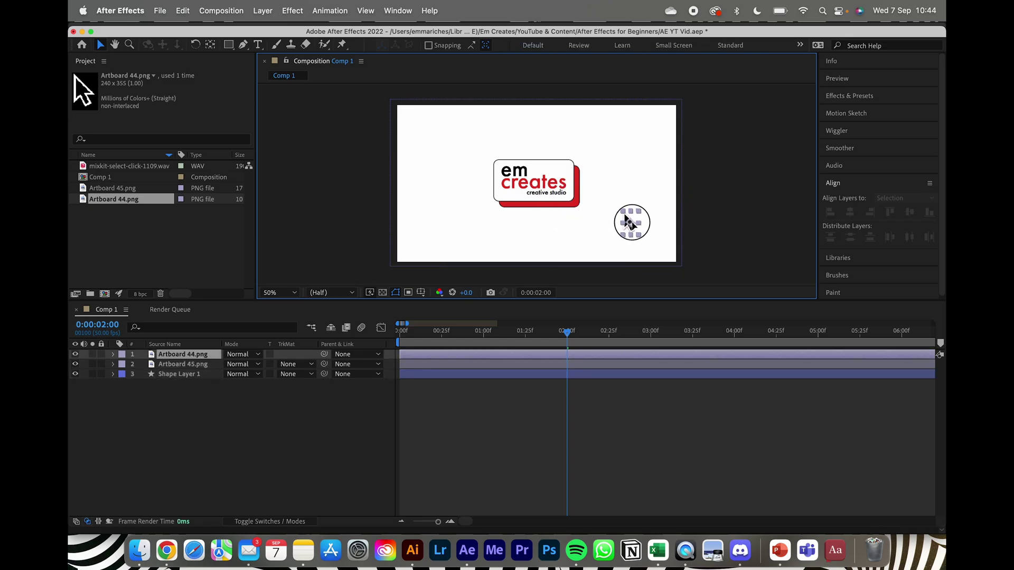
click(564, 205)
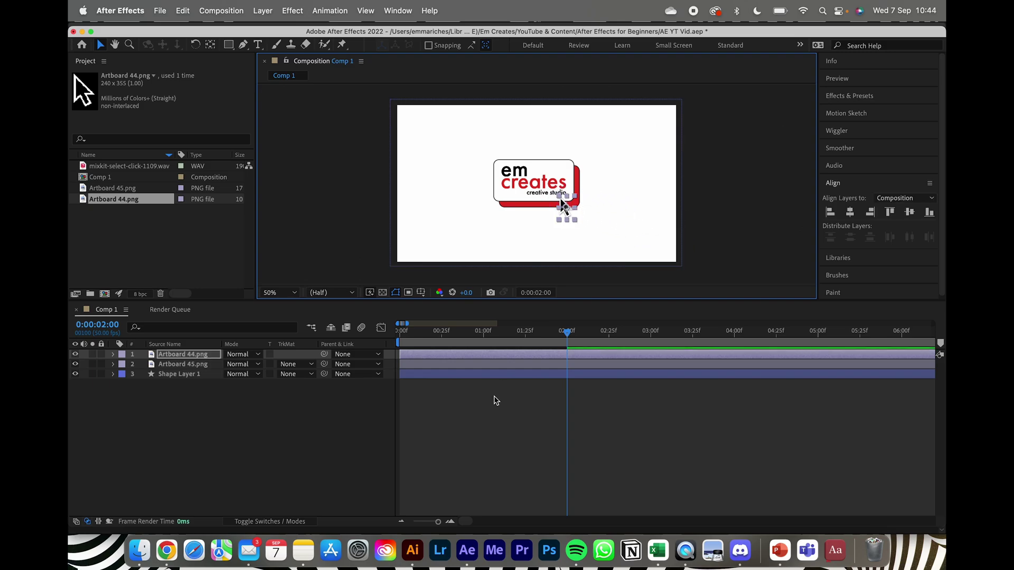
click(112, 355)
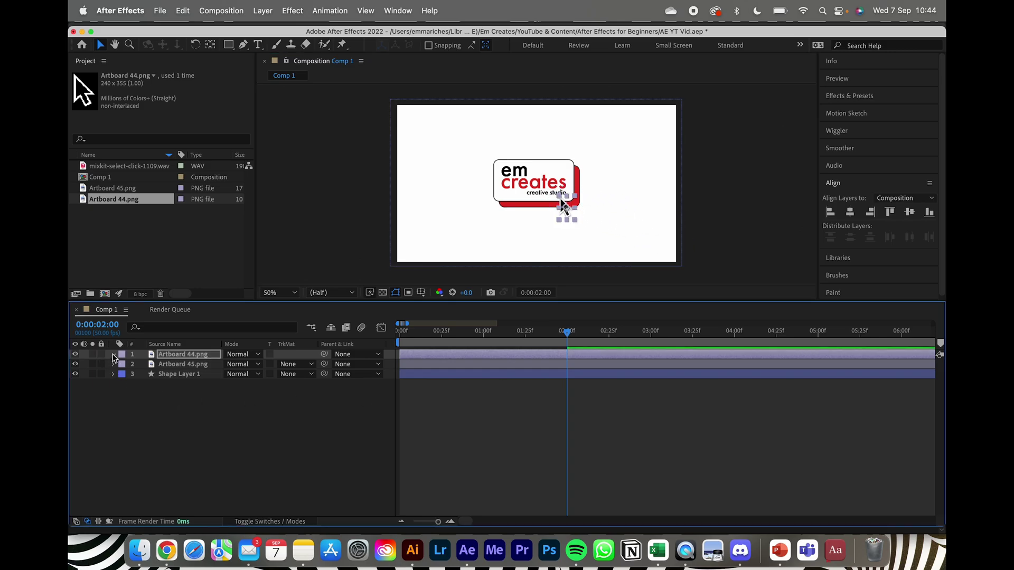
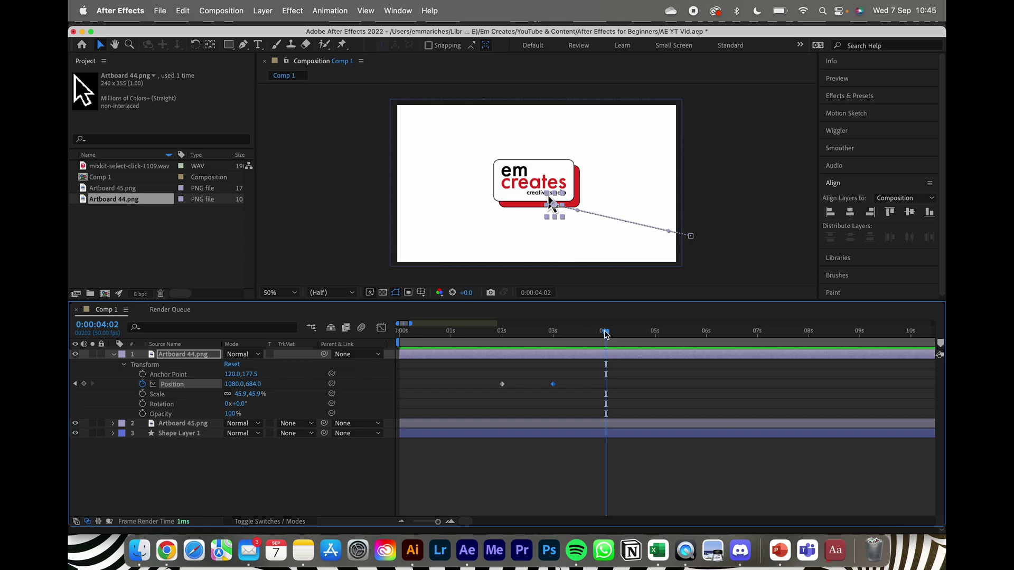
- Bend the cursor's straight motion path into a downward curve near the logo and play back the movement from 0:00:01:20
drag(606, 333, 562, 335)
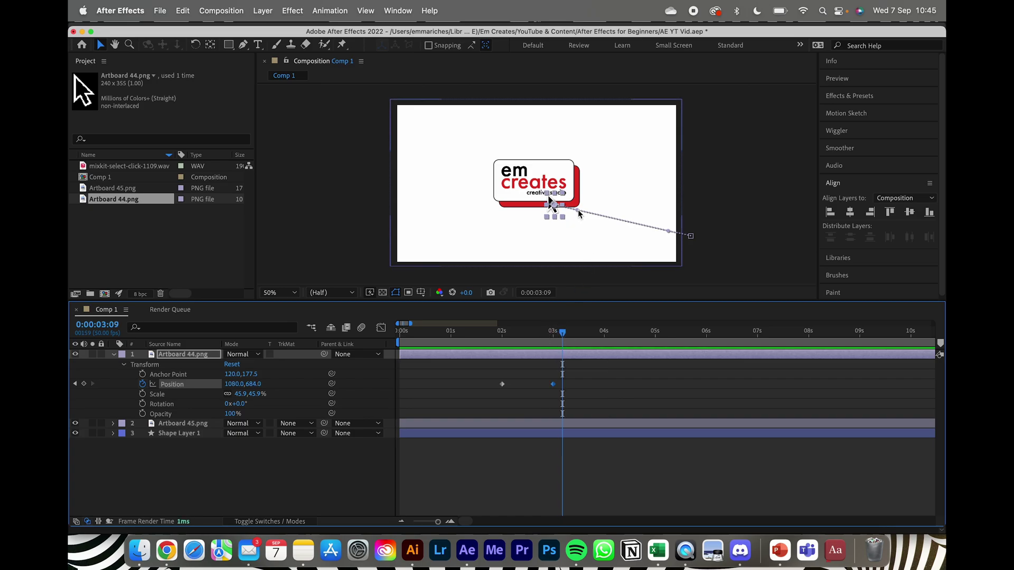
drag(578, 210, 595, 256)
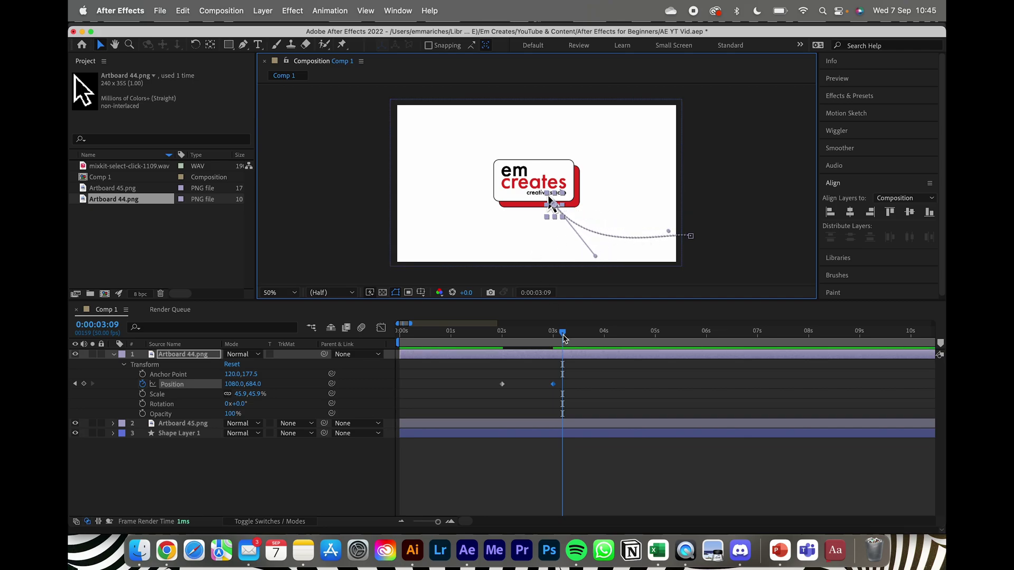
drag(563, 333, 473, 336)
key(space)
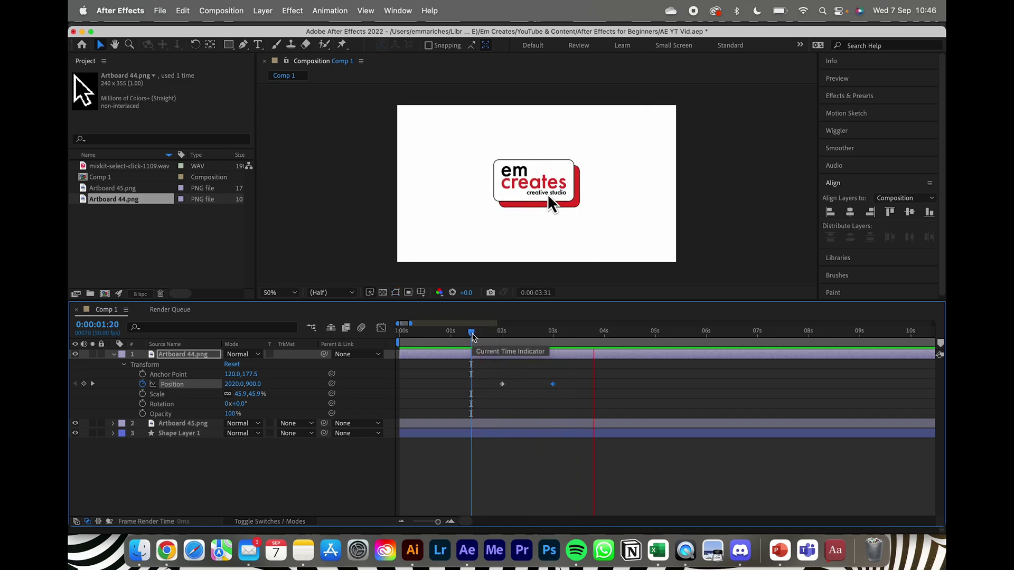
key(space)
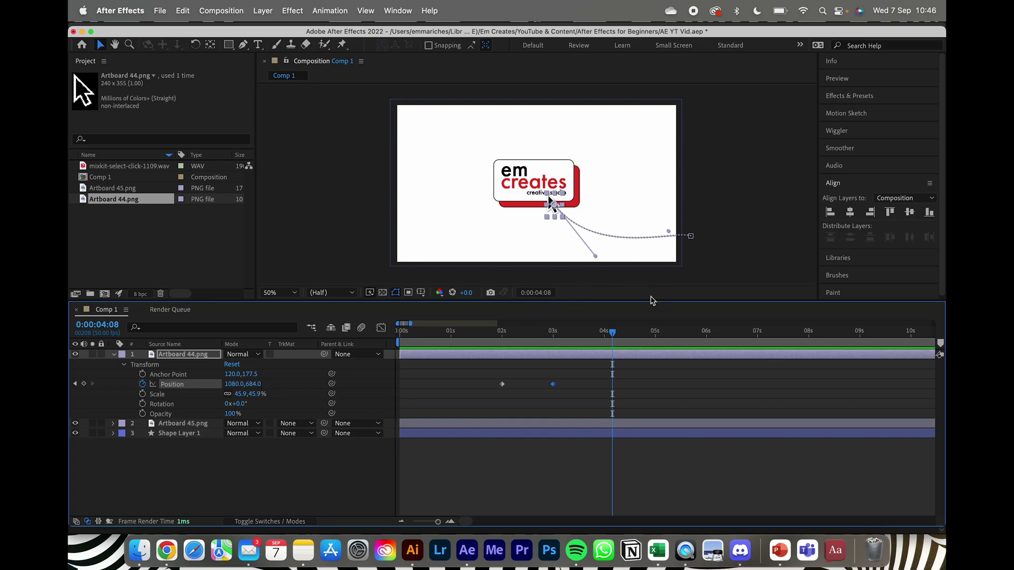
- Add a starting Scale keyframe to the cursor layer at 0:00:03:08, shortly after its second Position keyframe
drag(611, 338, 555, 350)
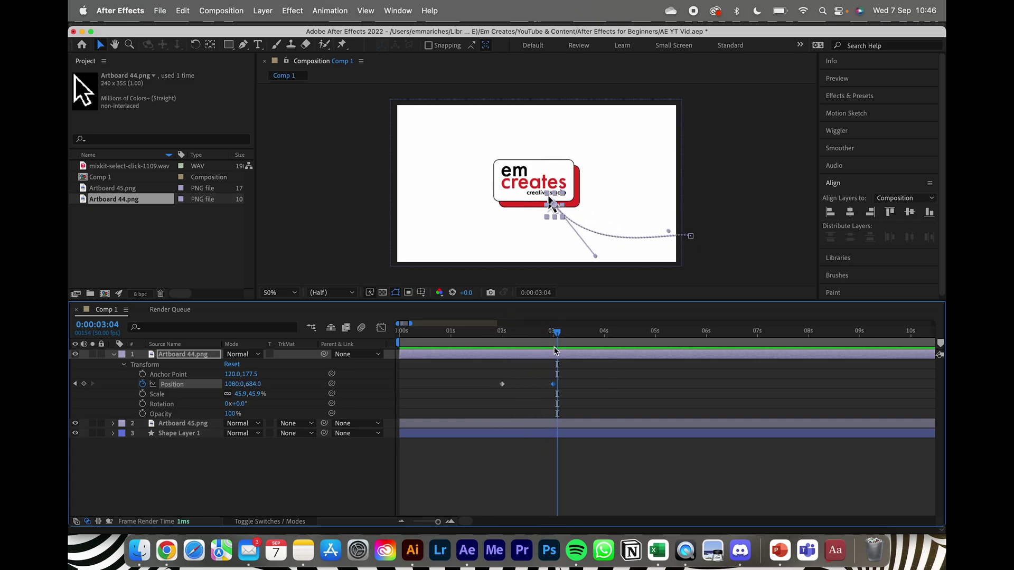
click(359, 221)
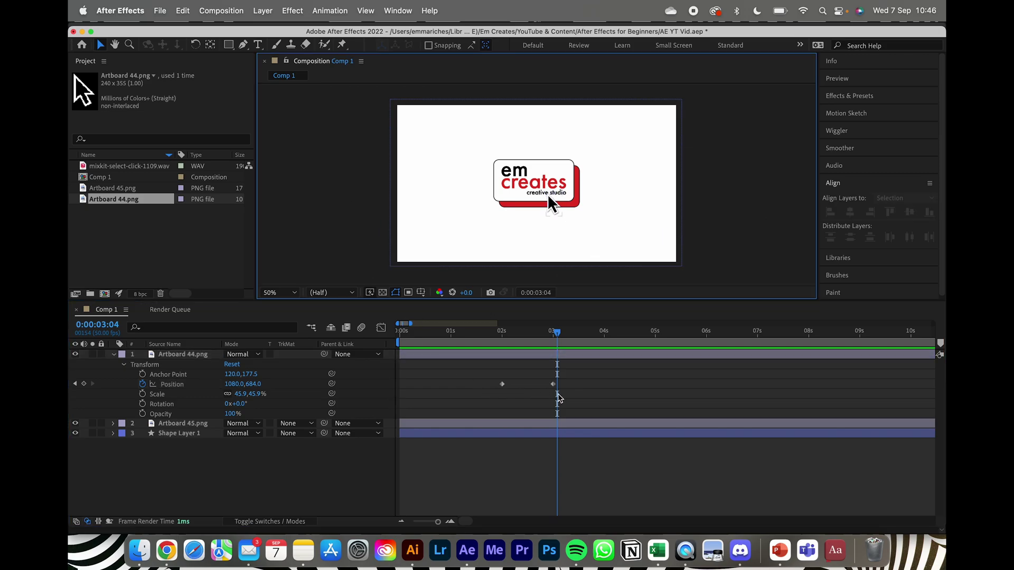
scroll(559, 399, up, 5)
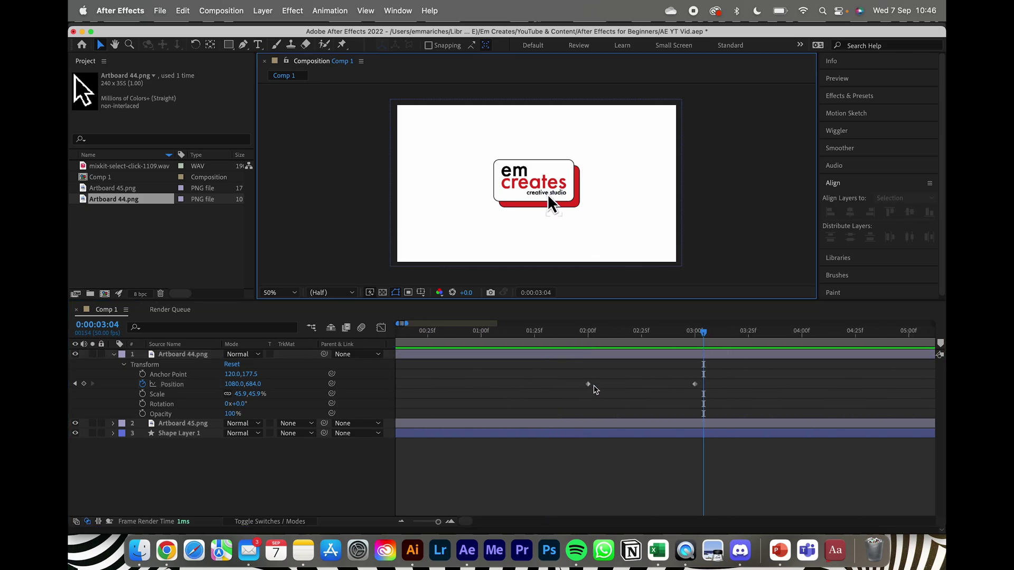
mouse_move(703, 339)
mouse_down()
mouse_move(629, 337)
mouse_move(713, 346)
mouse_up()
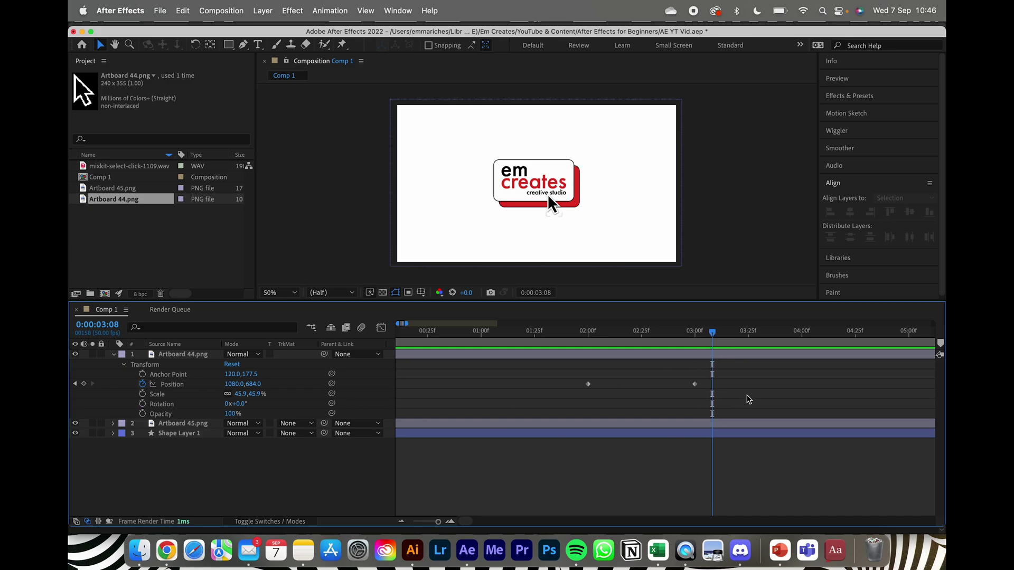
scroll(749, 400, right, 5)
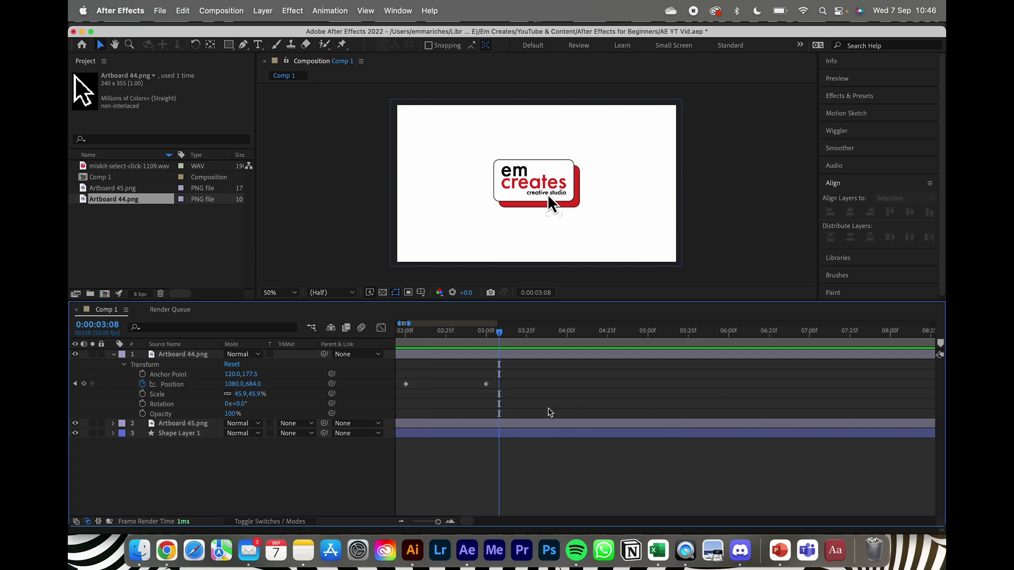
scroll(536, 403, left, 4)
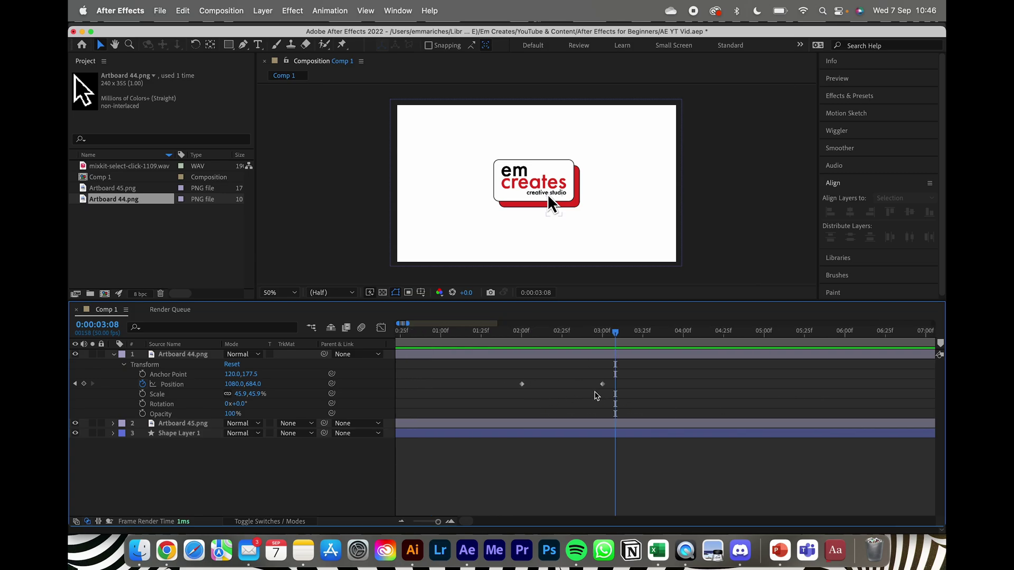
scroll(596, 396, up, 5)
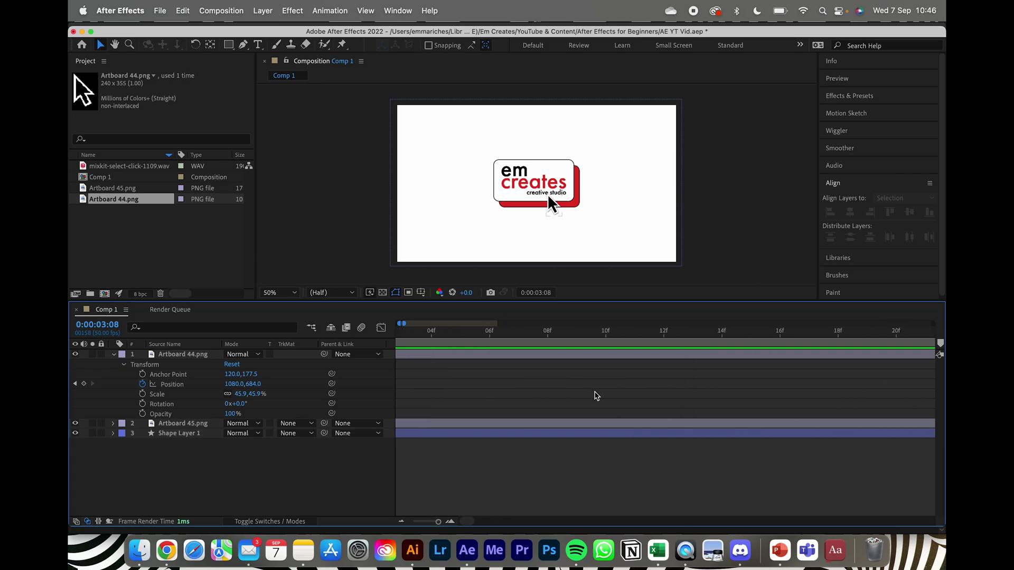
scroll(596, 396, right, 5)
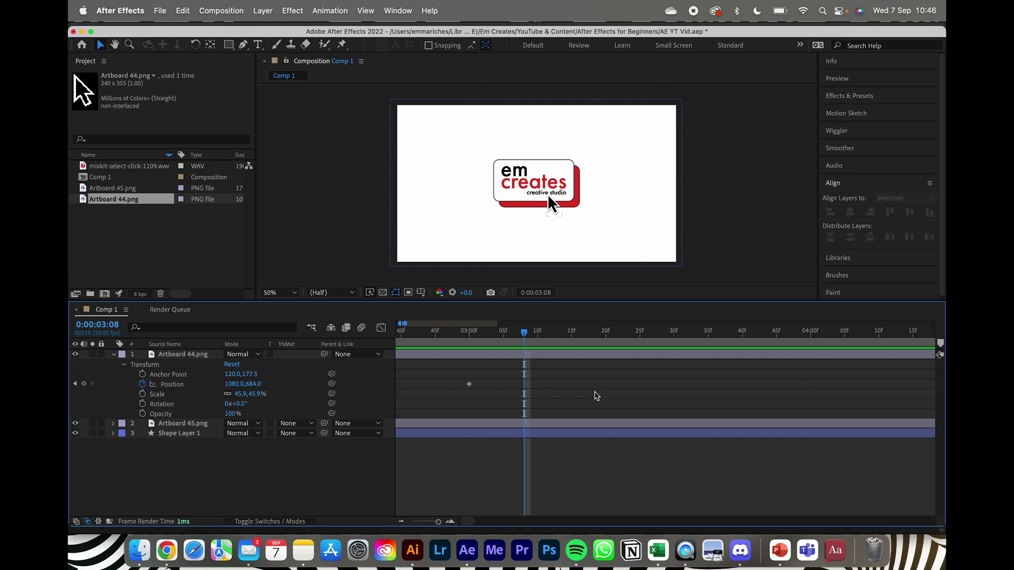
scroll(595, 396, left, 1)
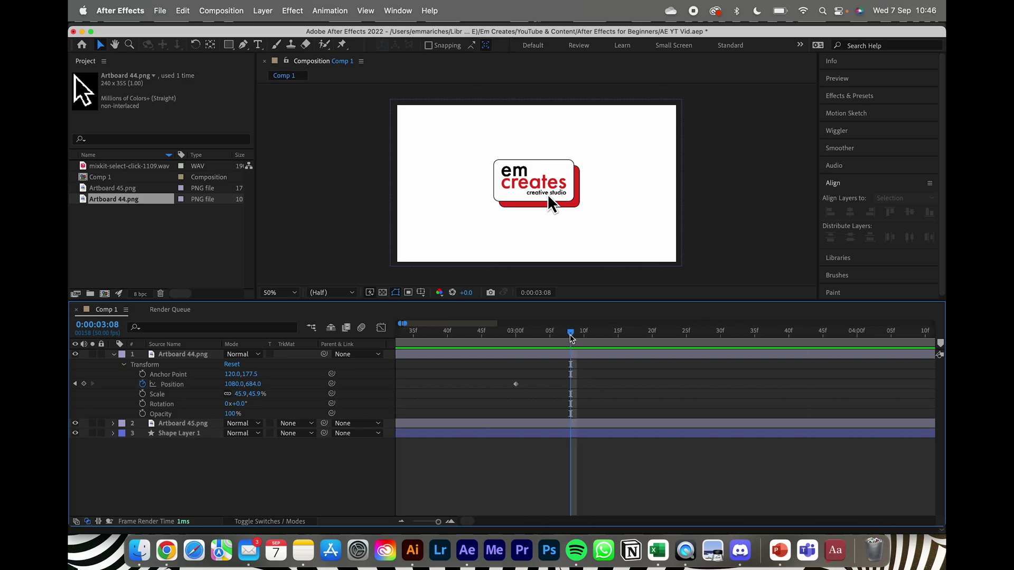
click(142, 394)
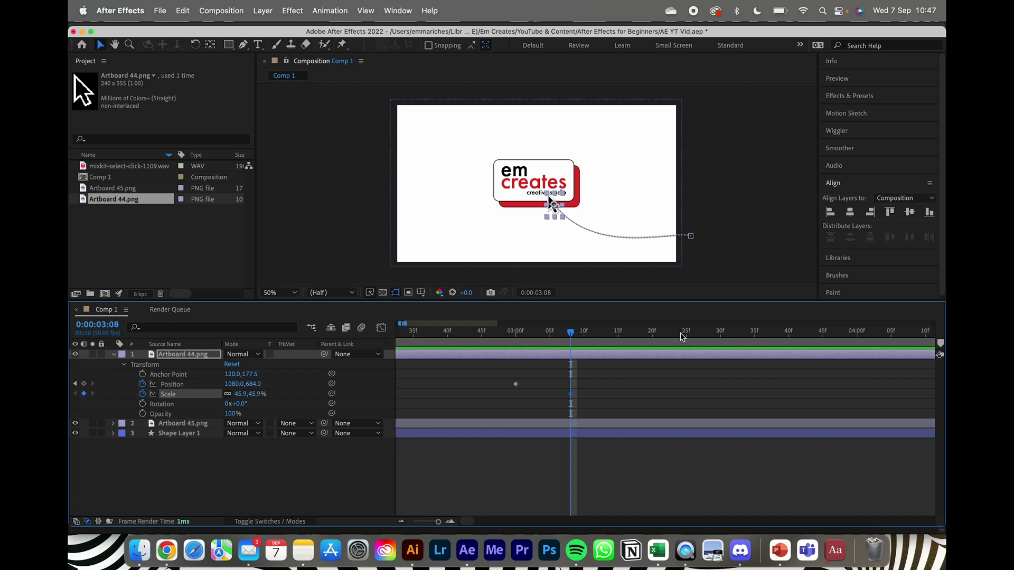
- Add a 35% Scale keyframe to the cursor layer at 0:00:03:13
drag(572, 335, 603, 340)
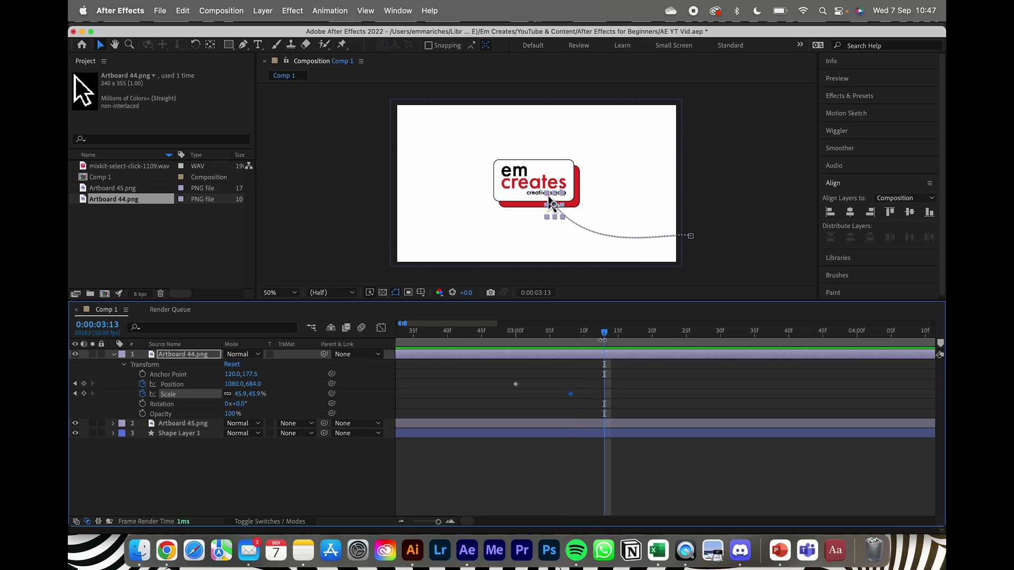
click(243, 395)
text(35)
key(Return)
- Add a 45% Scale keyframe to the cursor layer at 0:00:03:18
drag(605, 332, 642, 340)
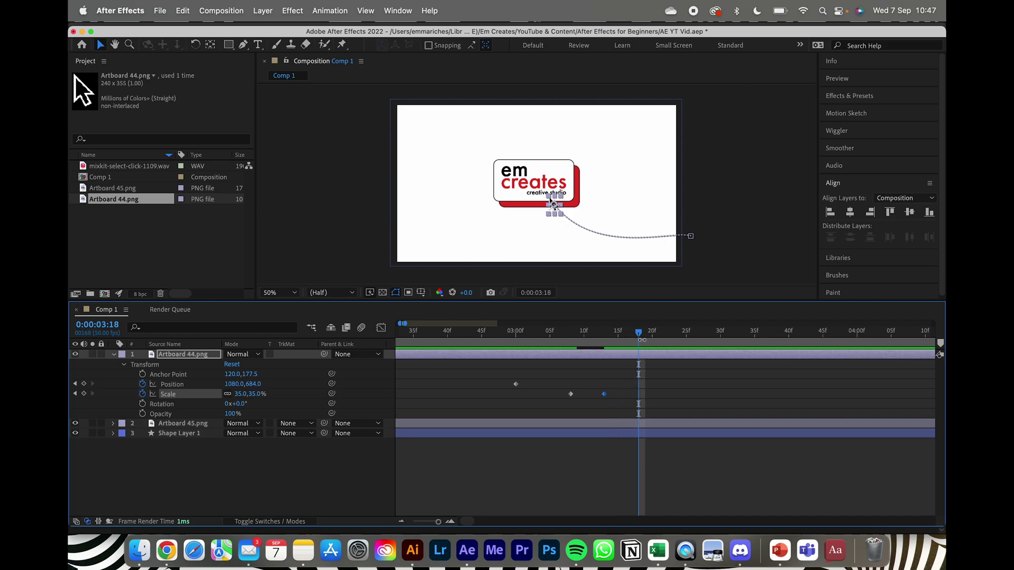
click(244, 395)
key(Return)
- Play back the composition from the beginning to check the cursor's movement and its click scaling
mouse_move(639, 334)
mouse_down()
mouse_move(564, 331)
mouse_move(638, 338)
mouse_up()
drag(505, 333, 461, 333)
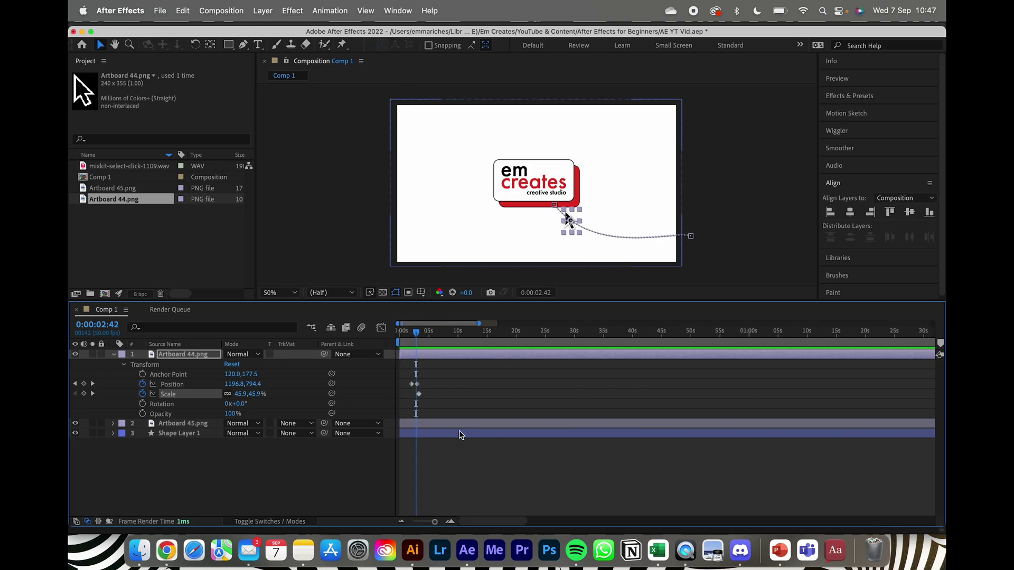
key(minus)
key(minus)
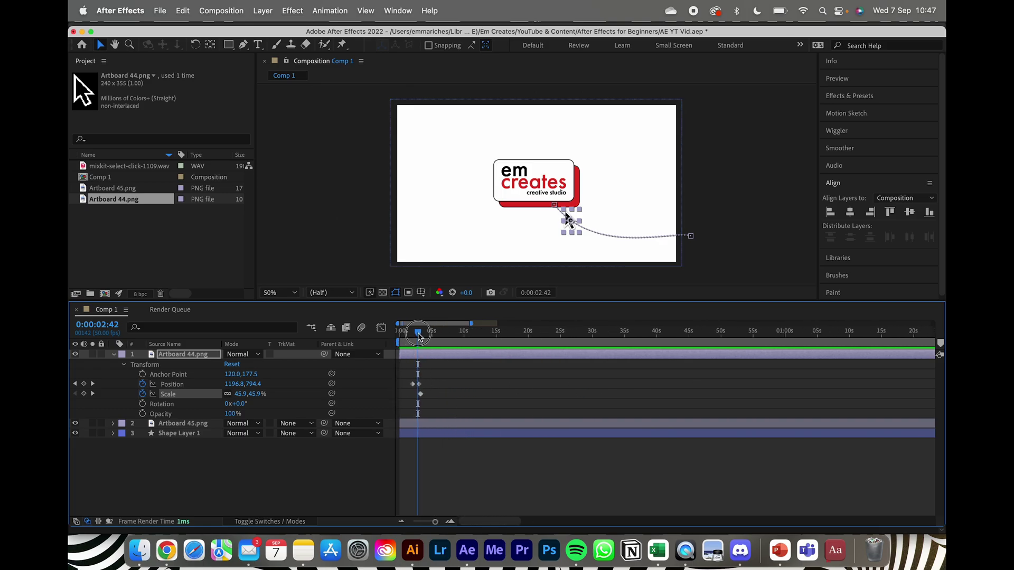
click(401, 332)
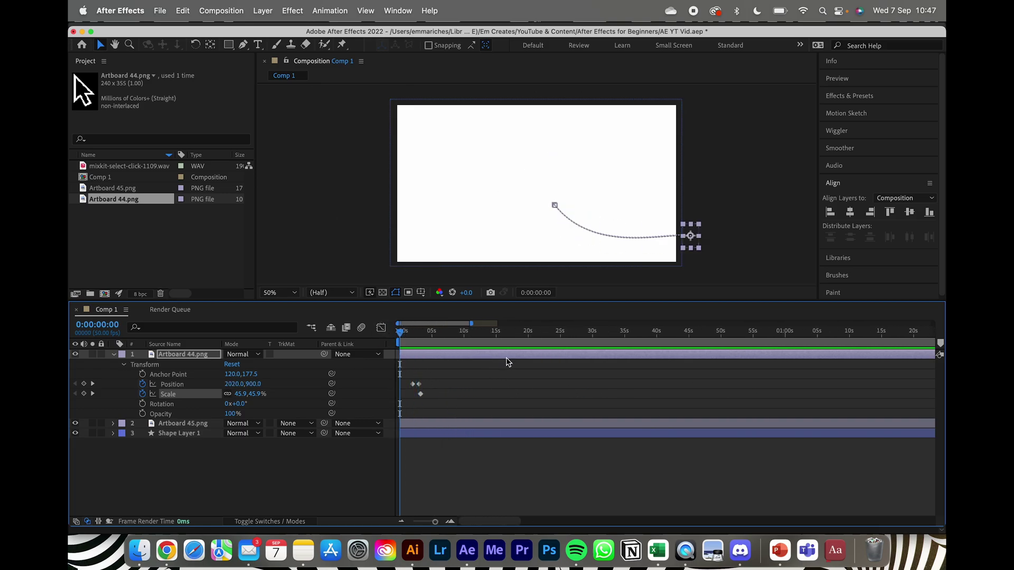
key(equal)
key(equal)
key(equal)
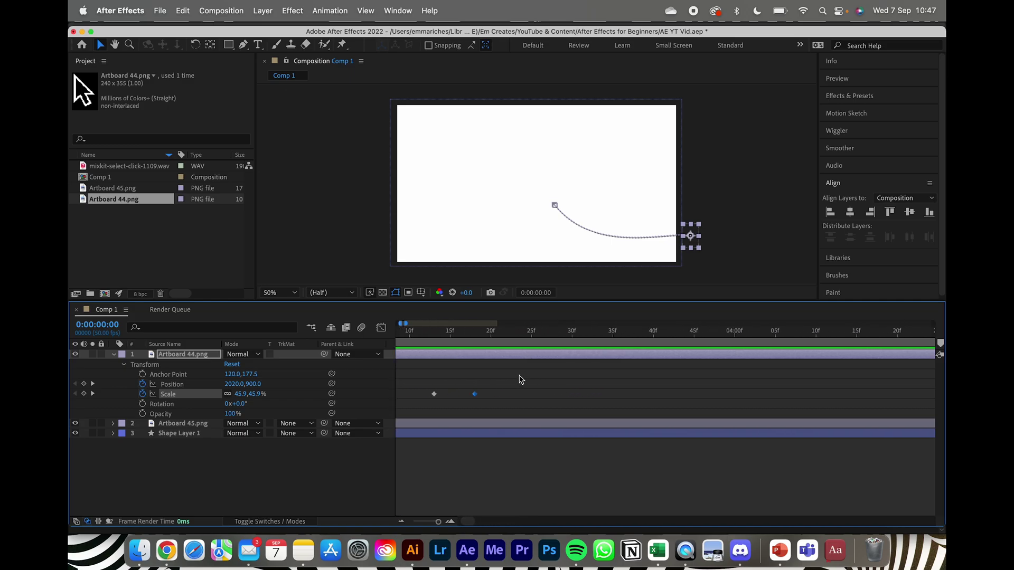
scroll(521, 379, left, 5)
key(space)
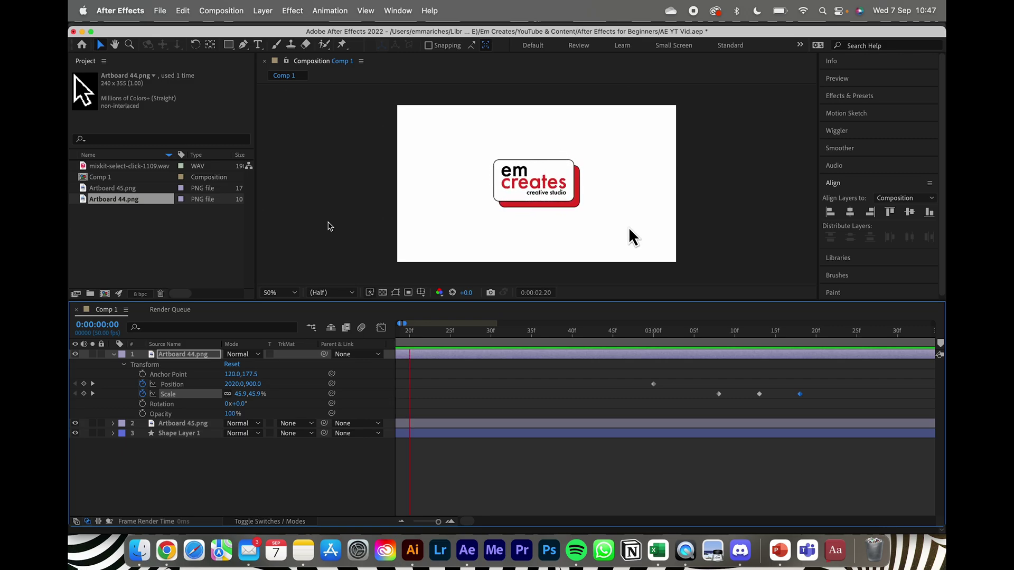
key(space)
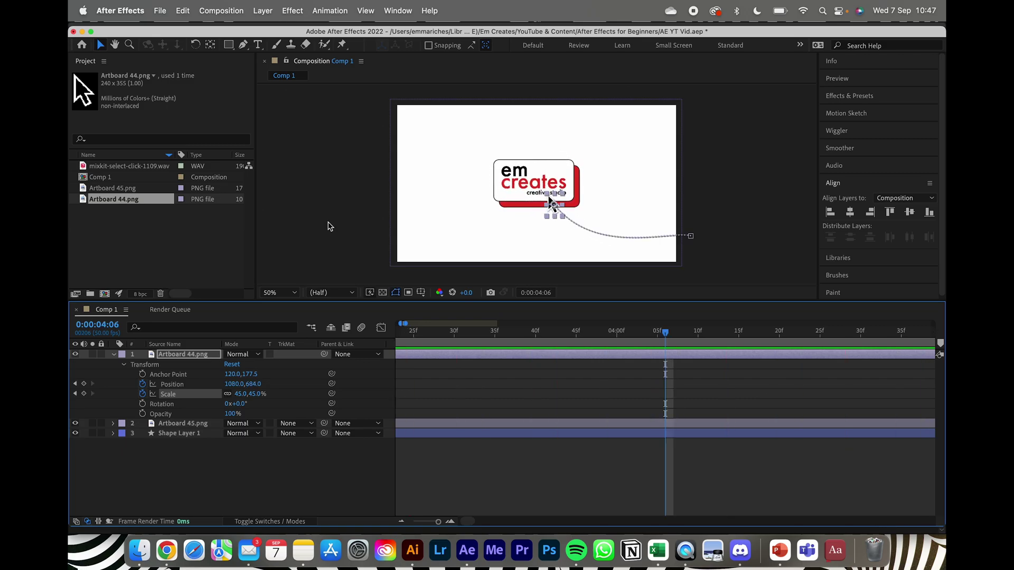
- Replay the cursor's approach and click from 0:00:01:05
key(semicolon)
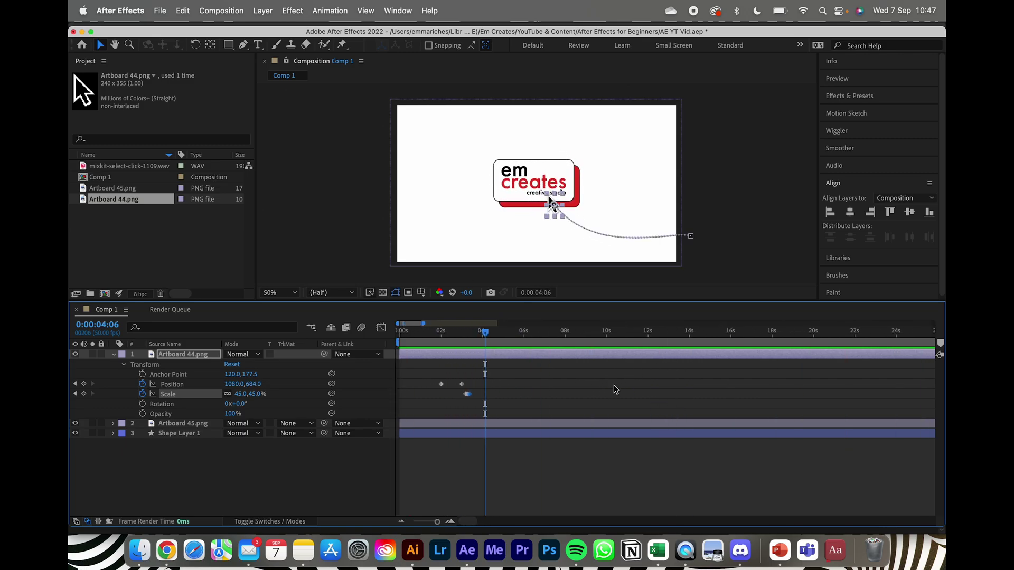
click(425, 336)
key(space)
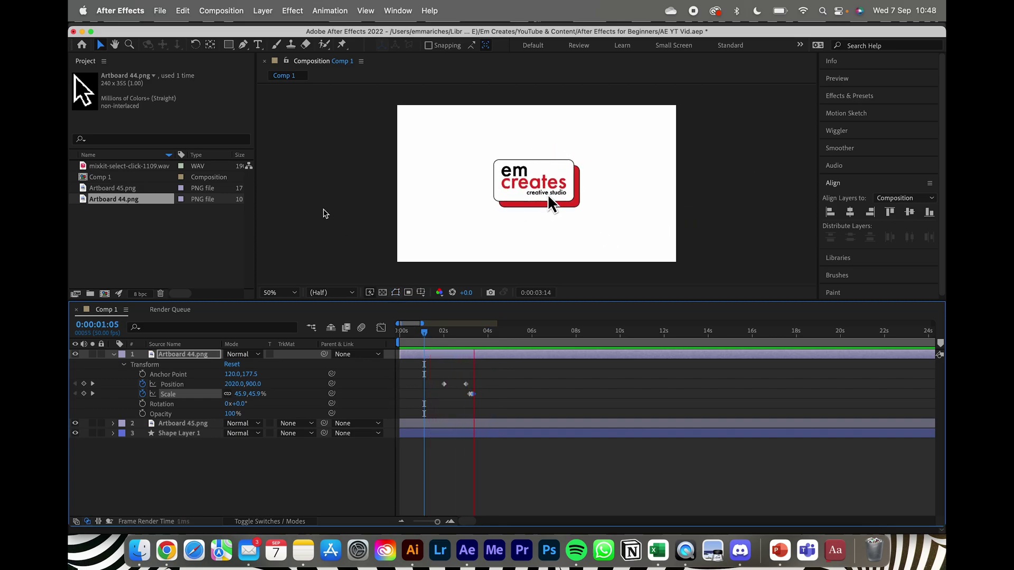
key(space)
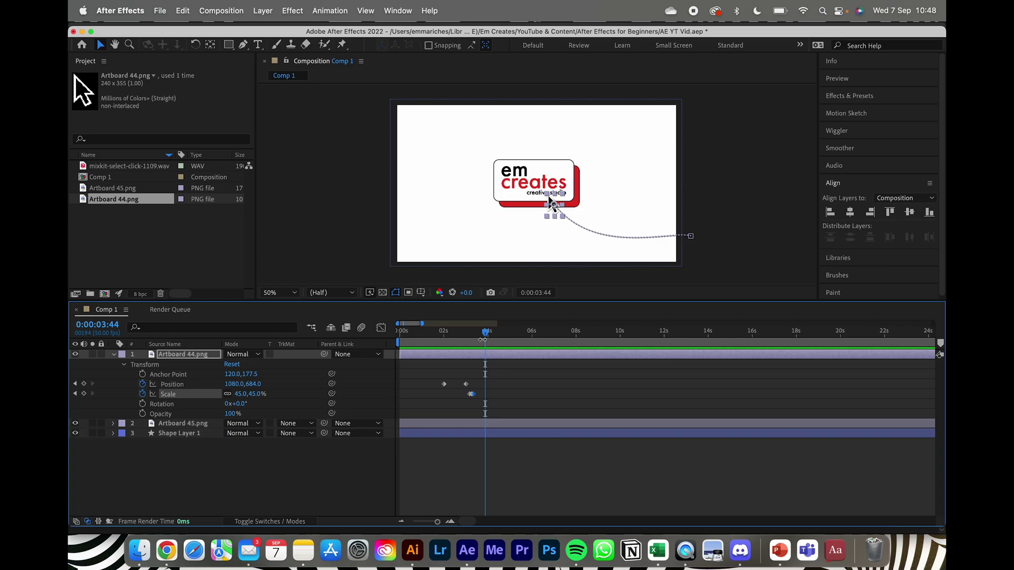
- Apply Easy Ease to all the cursor layer's Position and Scale keyframes and play back the movement from 0:00:00:29
mouse_move(482, 339)
mouse_down()
mouse_move(455, 340)
mouse_move(468, 342)
mouse_up()
scroll(485, 414, up, 5)
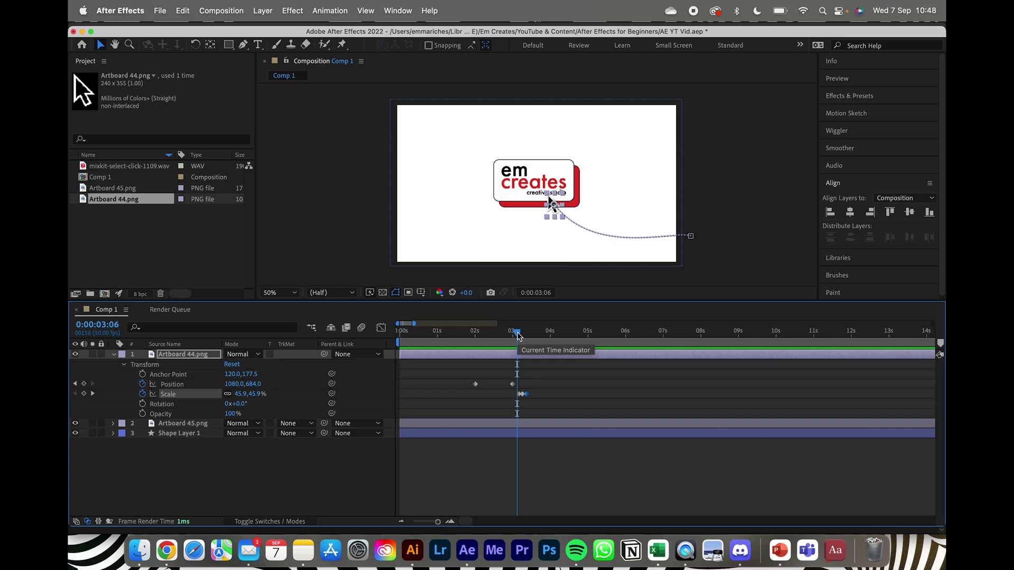
drag(459, 369, 554, 415)
right_click(514, 390)
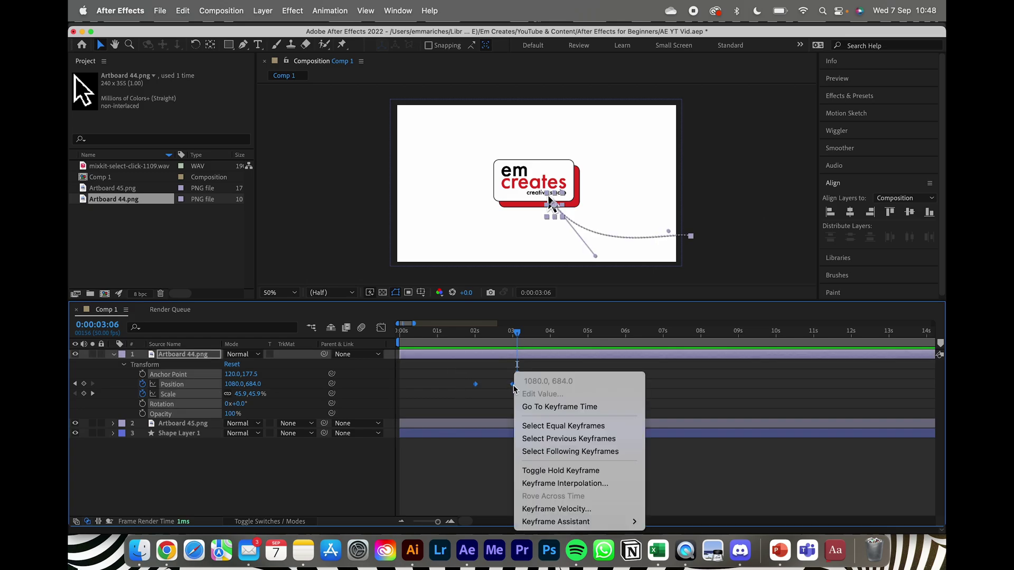
mouse_move(607, 522)
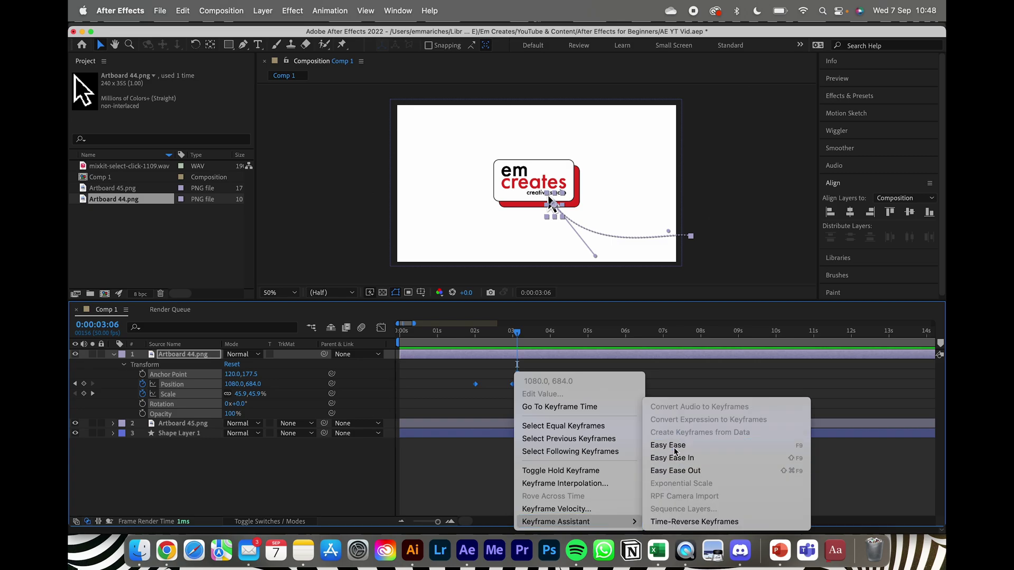
click(679, 458)
drag(518, 334, 475, 336)
key(space)
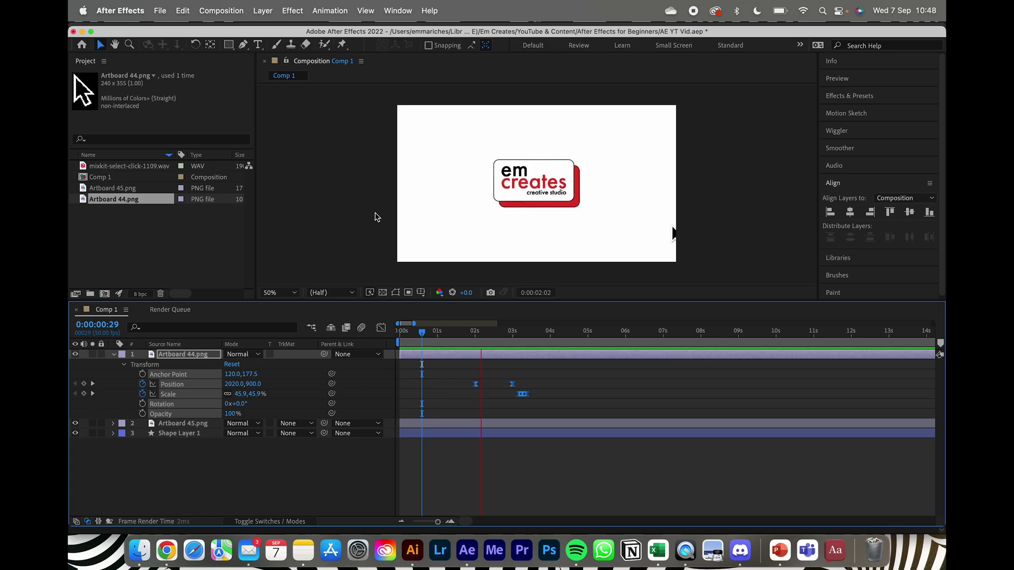
key(space)
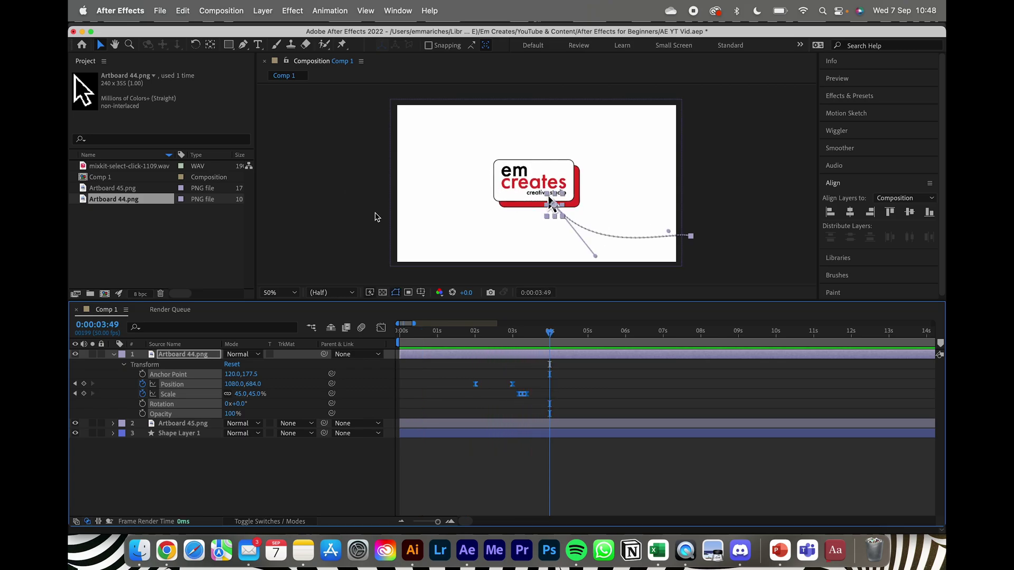
- Collapse the cursor layer and add mixkit-select-click-1109.wav as the top layer starting at about 0:00:02:45, playing it back
click(114, 356)
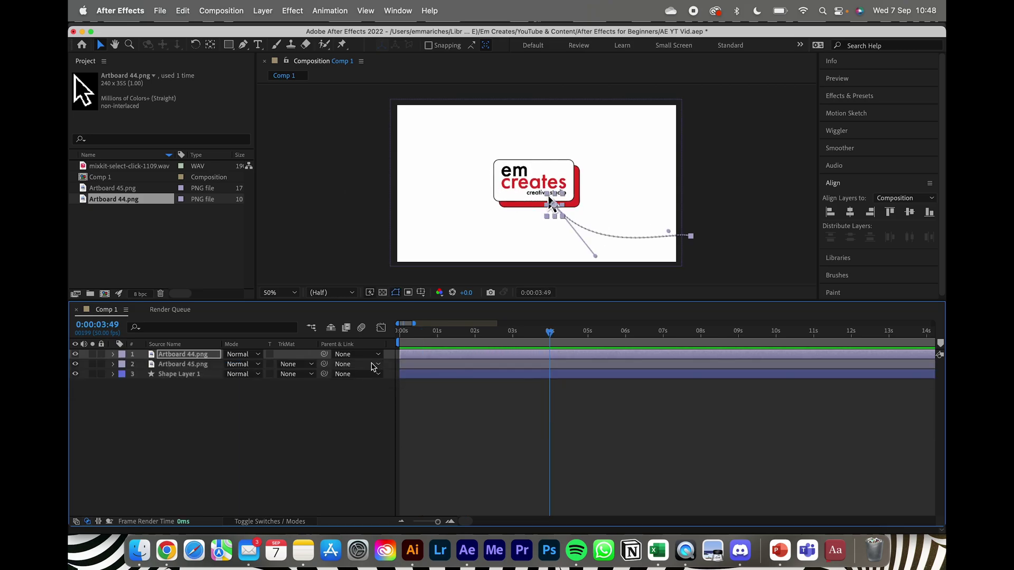
drag(550, 338, 508, 344)
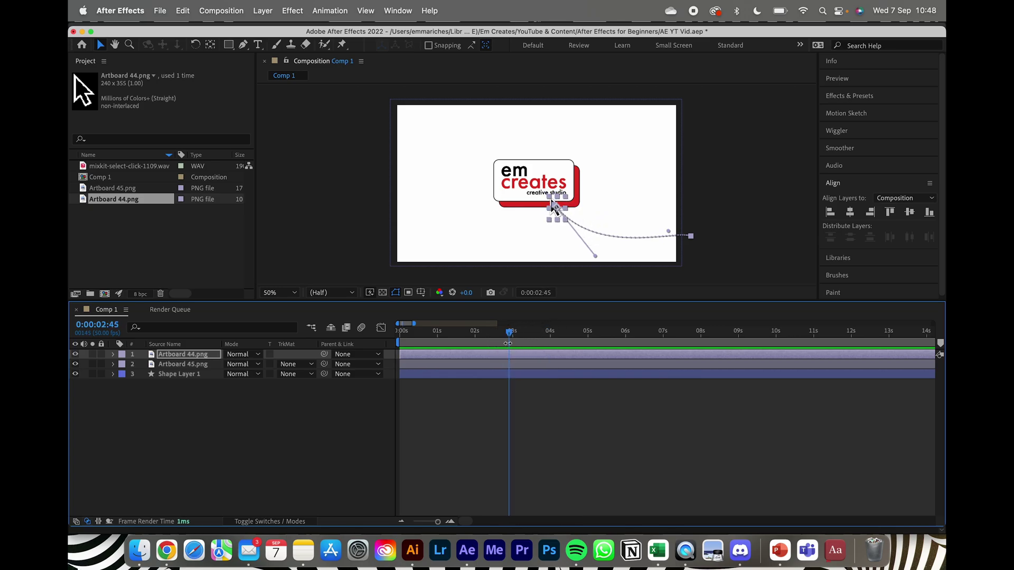
click(152, 166)
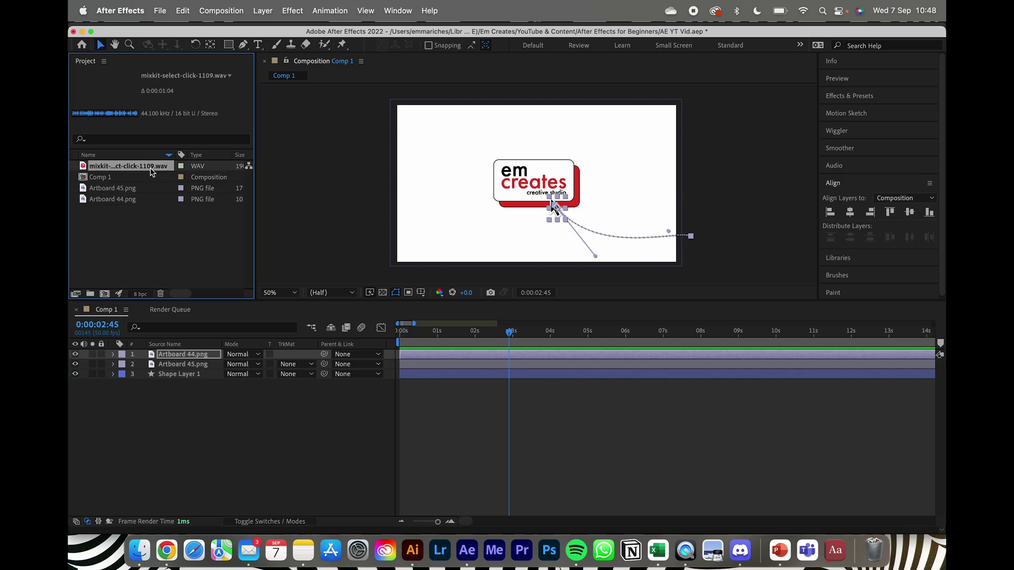
drag(151, 170, 510, 353)
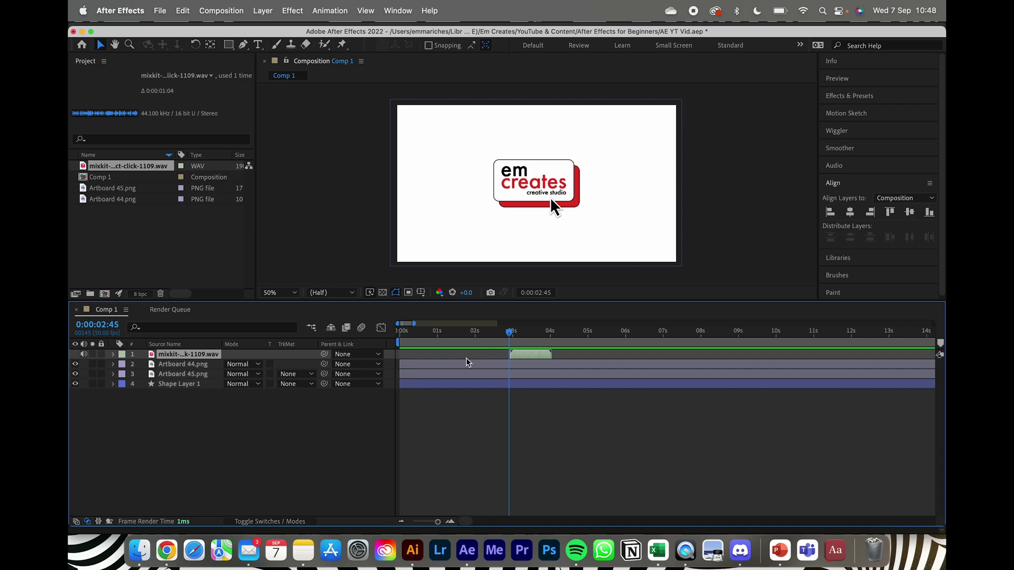
key(space)
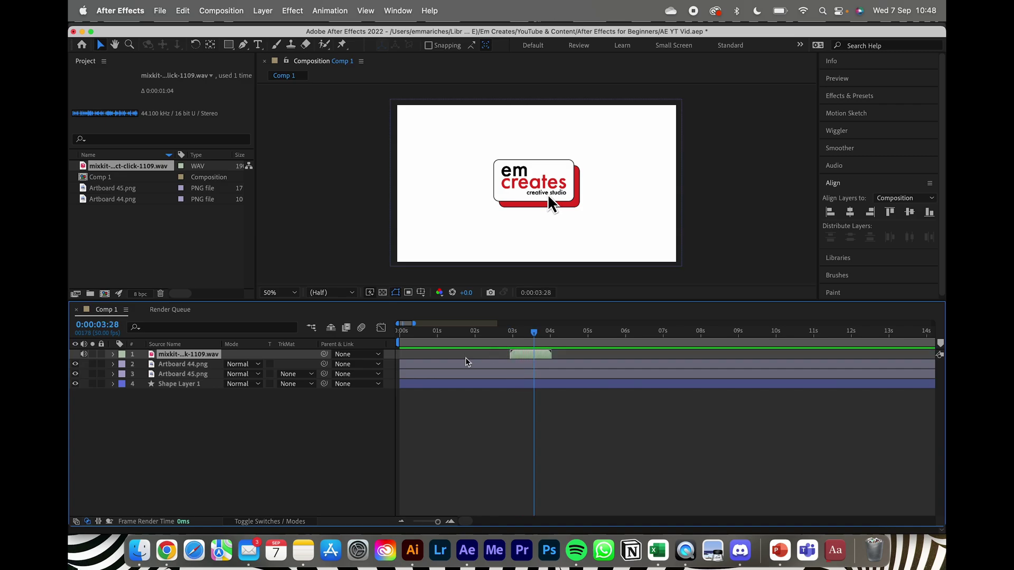
- Move the click sound slightly earlier to start at about 0:00:02:38 and play it back from there
scroll(536, 398, up, 5)
scroll(536, 398, down, 4)
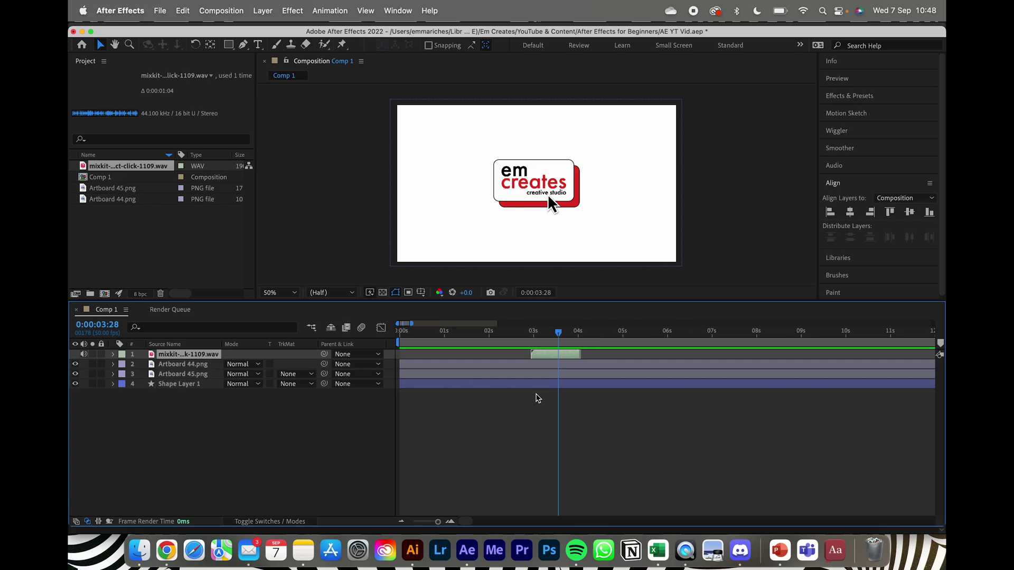
drag(554, 356, 547, 357)
key(Page_Down)
key(Page_Down)
key(Page_Down)
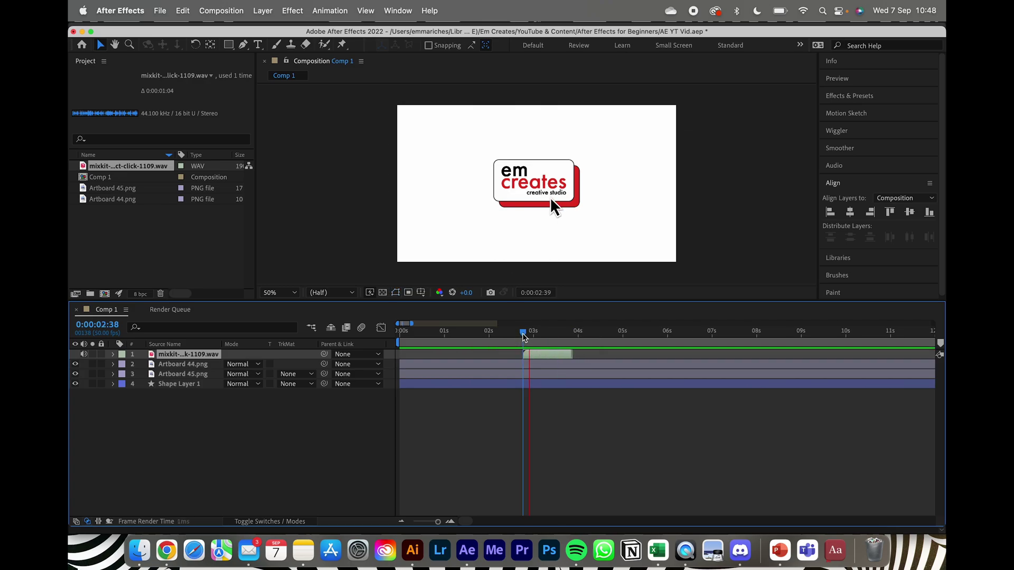
- Shift the click sound later so it starts just after 0:00:03:00 and play it back
drag(541, 357, 549, 357)
key(space)
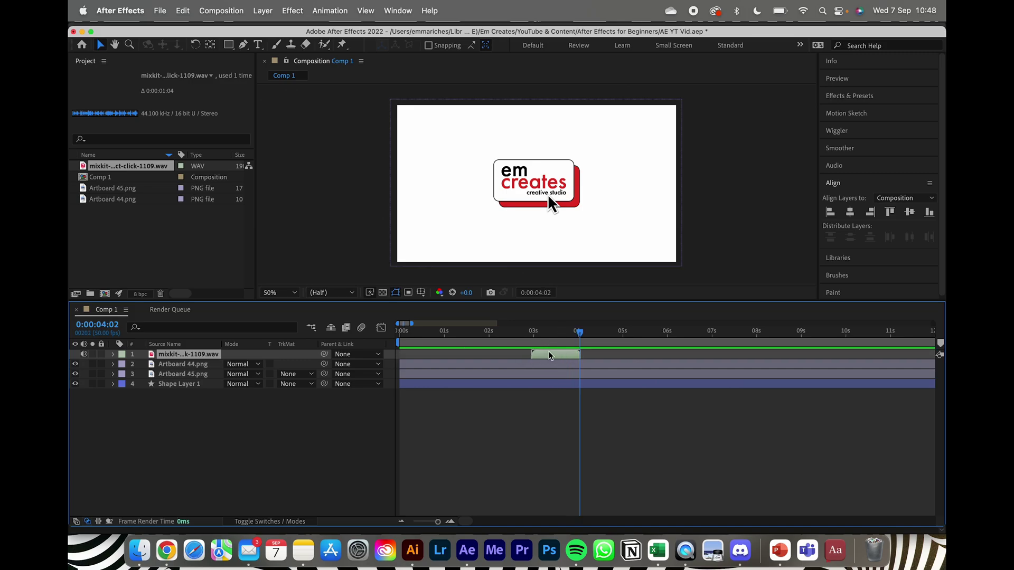
click(528, 339)
drag(543, 356, 547, 359)
key(space)
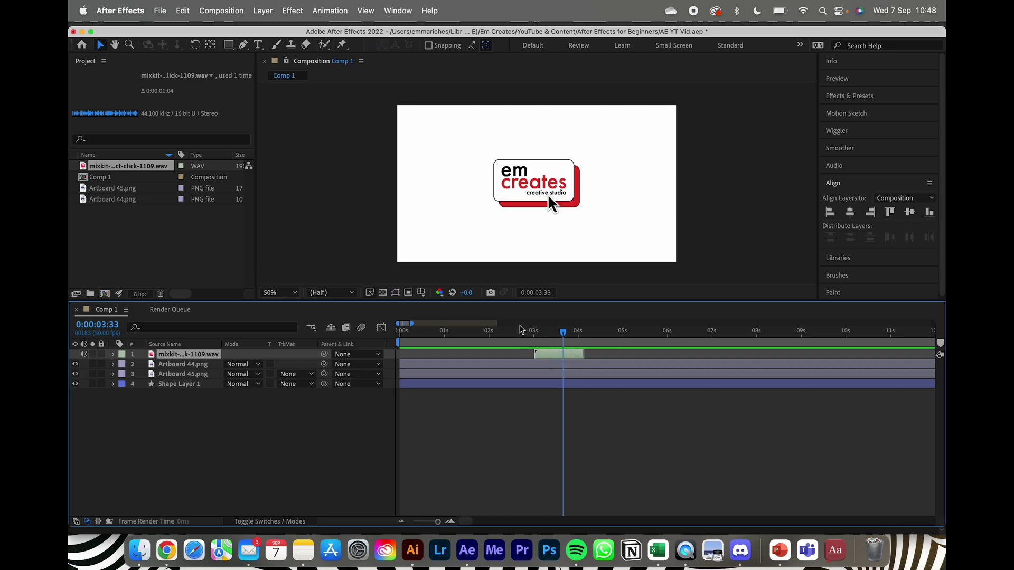
- Nudge the click sound back to start just before 0:00:03:00 and replay it, finally from 0:00:02:36
click(529, 337)
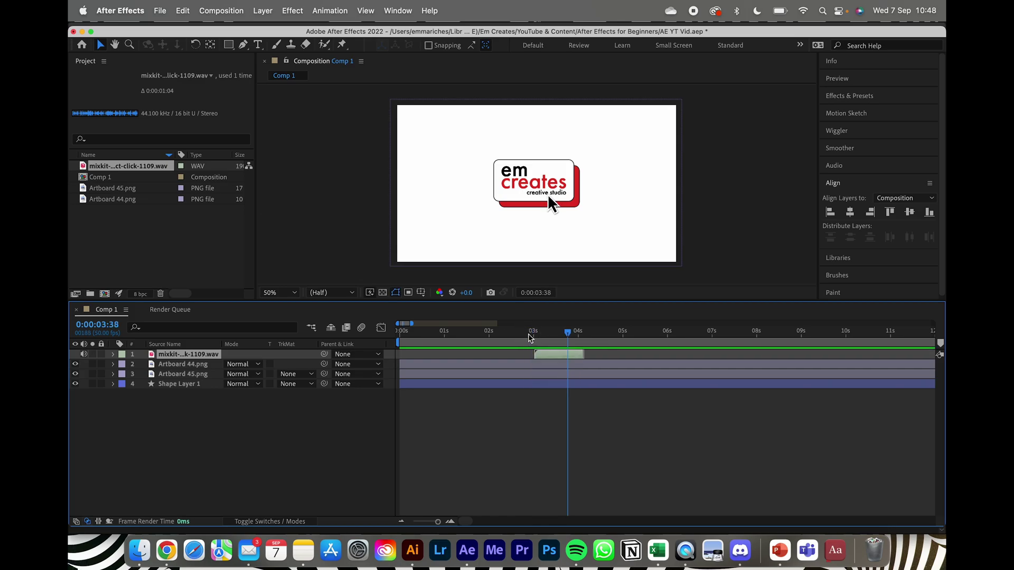
drag(542, 358, 539, 358)
click(531, 332)
key(space)
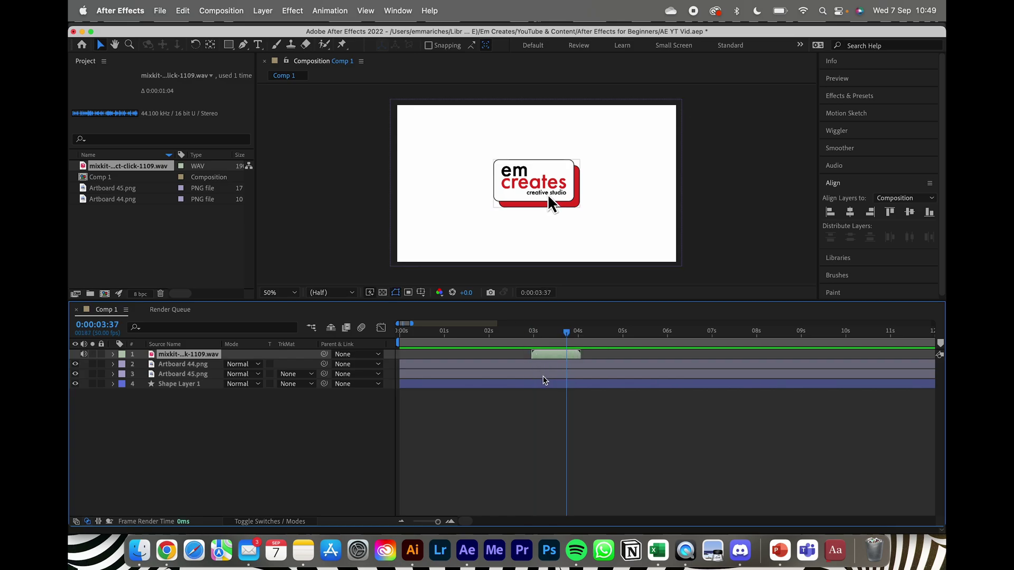
key(equal)
key(equal)
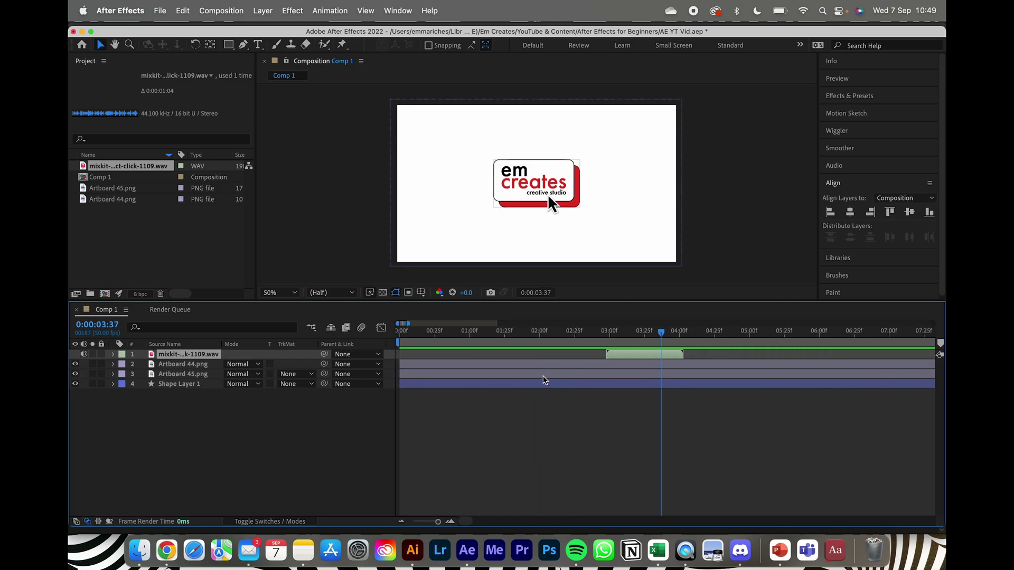
click(590, 332)
key(space)
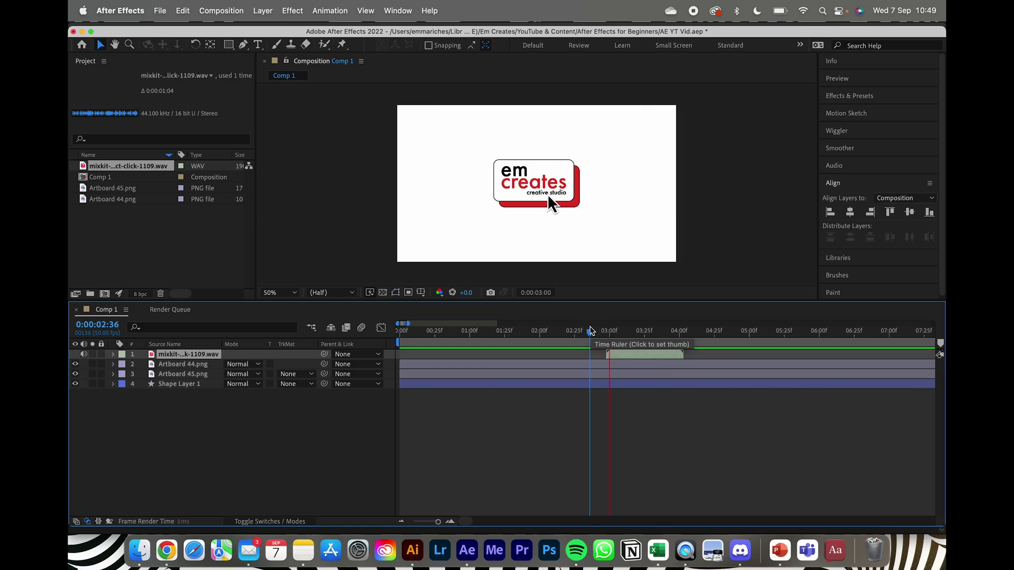
- Fine-tune the click sound to start at about 0:00:02:43, replaying from around 0:00:02:40 to check its sync with the cursor's click
drag(614, 355, 607, 359)
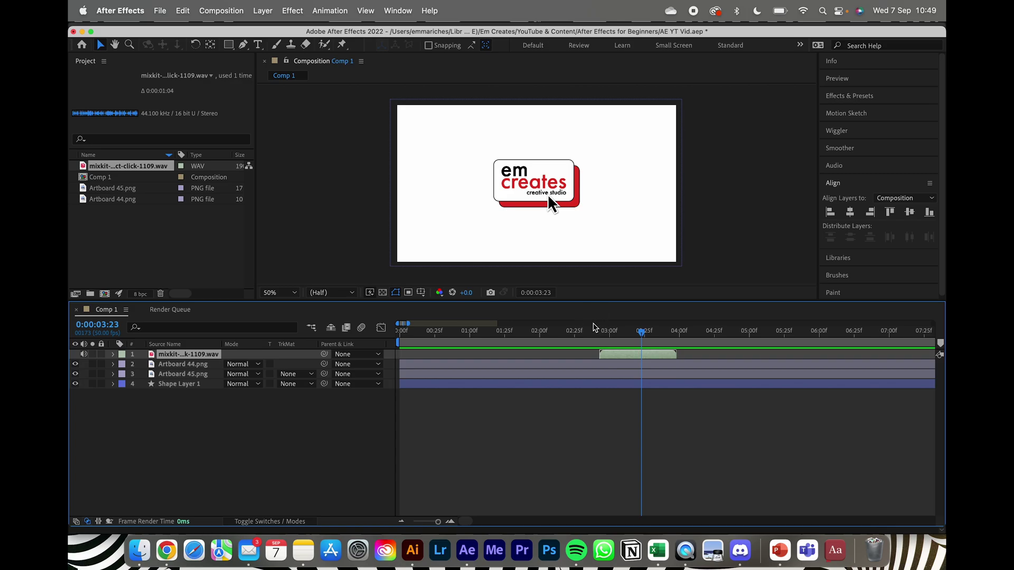
click(594, 332)
key(space)
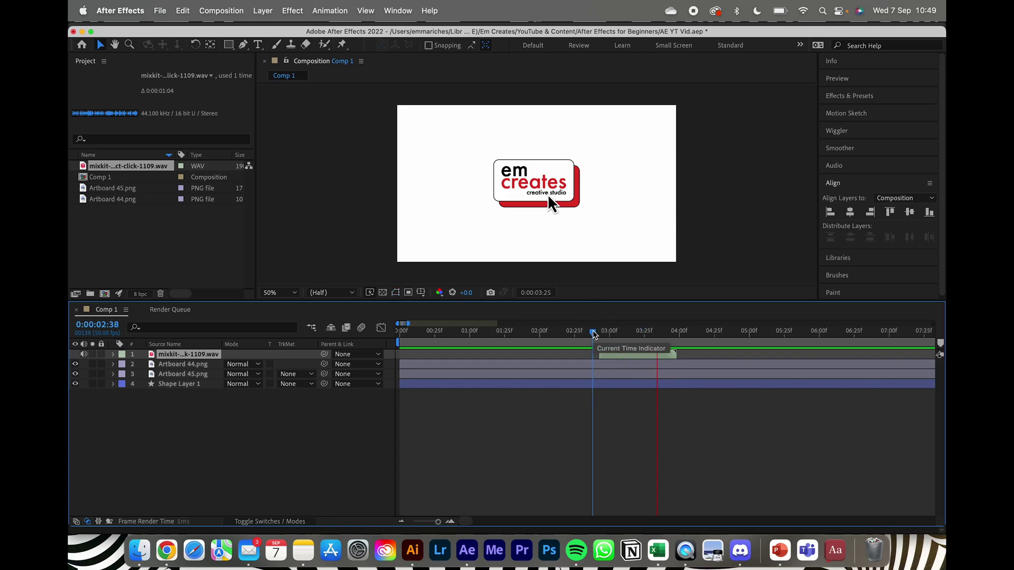
key(space)
drag(619, 359, 621, 359)
click(593, 332)
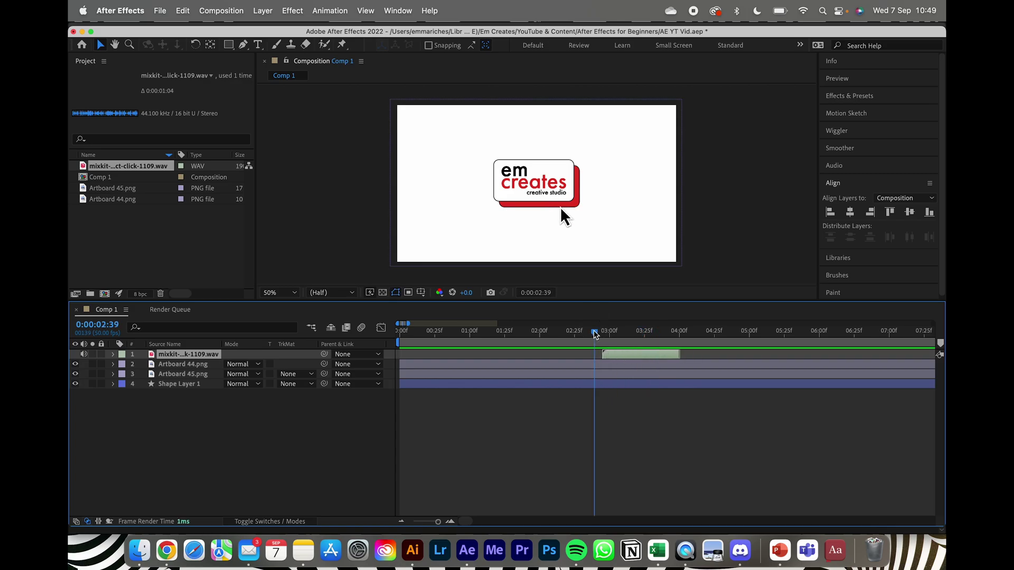
key(space)
key(space)
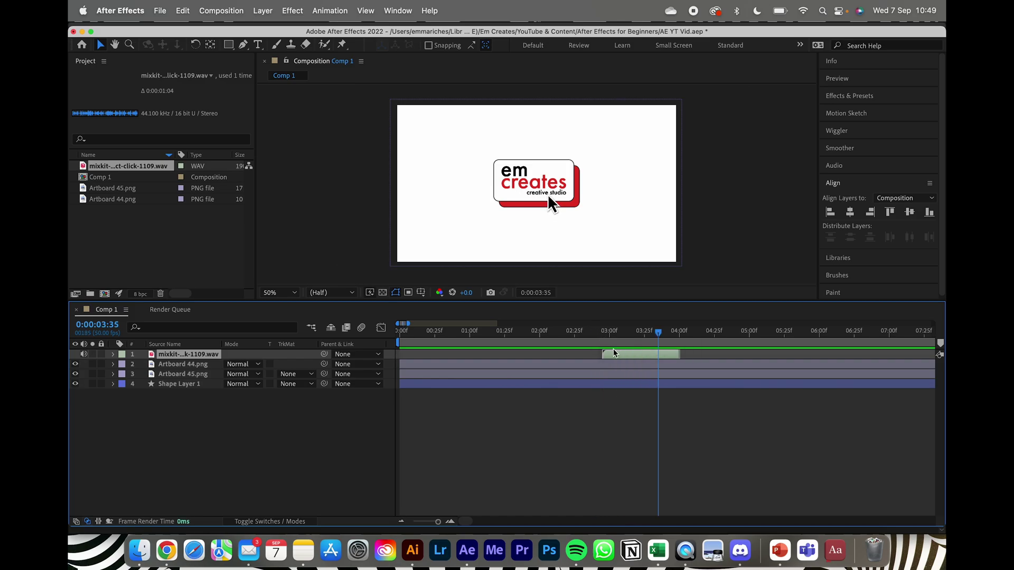
drag(613, 357, 610, 356)
click(595, 331)
key(space)
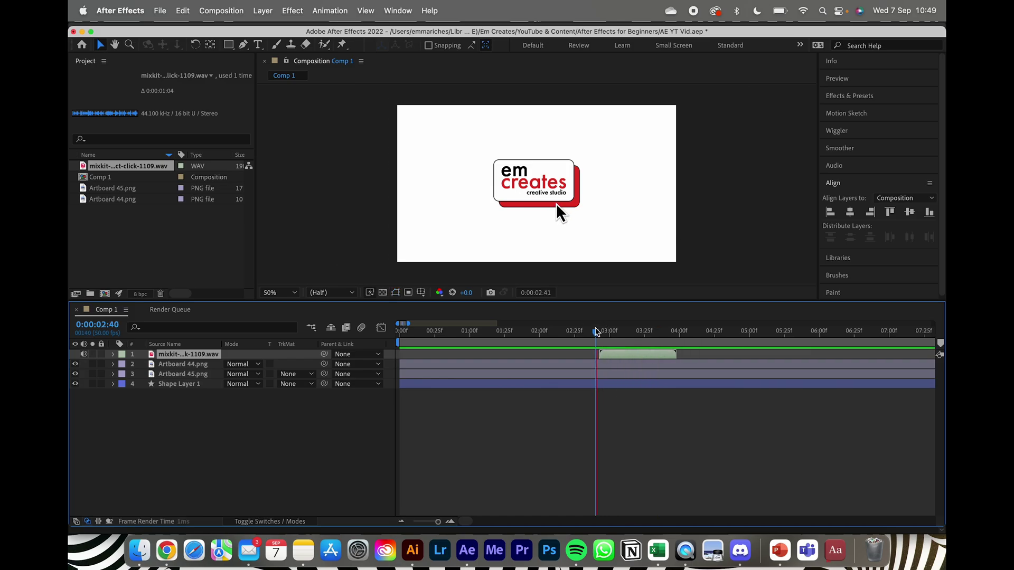
key(space)
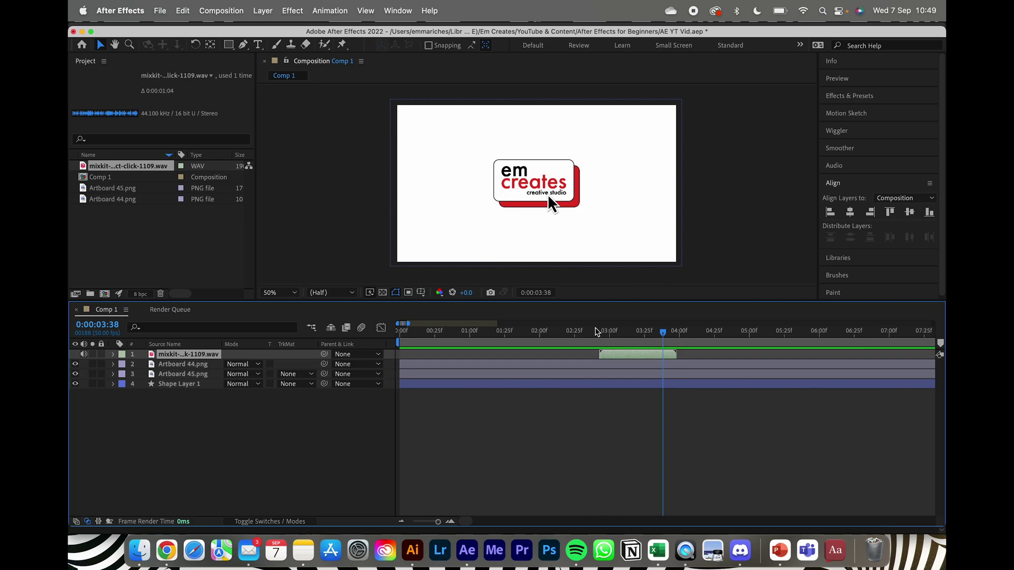
- Play the animation from 0:00:00:46, then try the click sound slightly earlier and replay it from 0:00:01:39
click(463, 327)
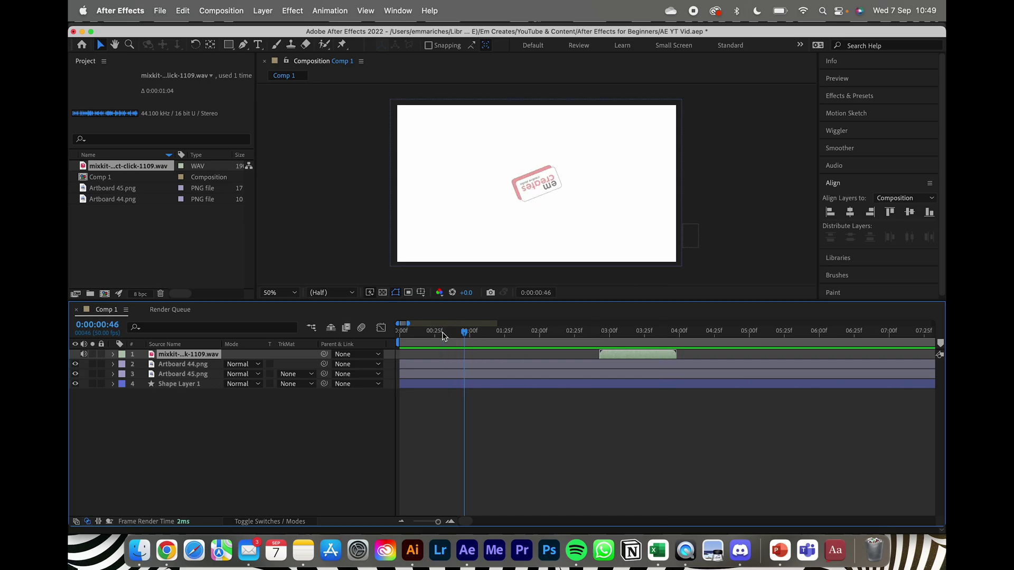
key(space)
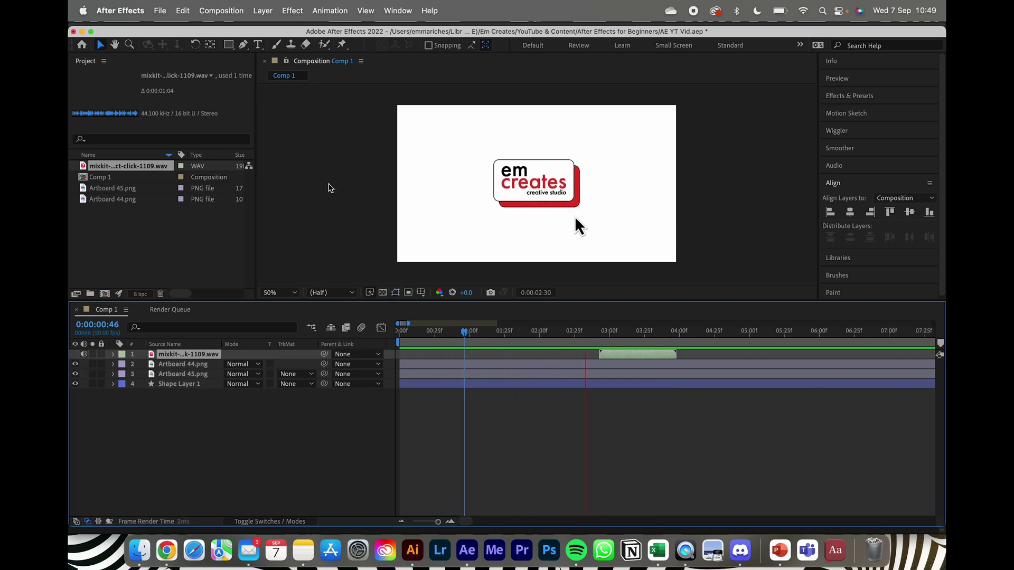
key(space)
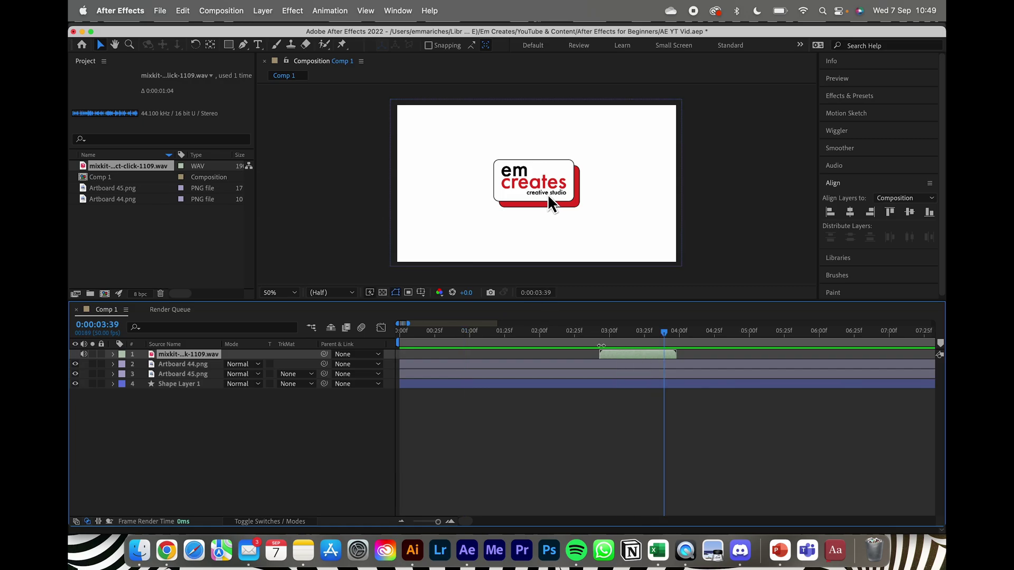
click(604, 355)
drag(604, 357, 601, 358)
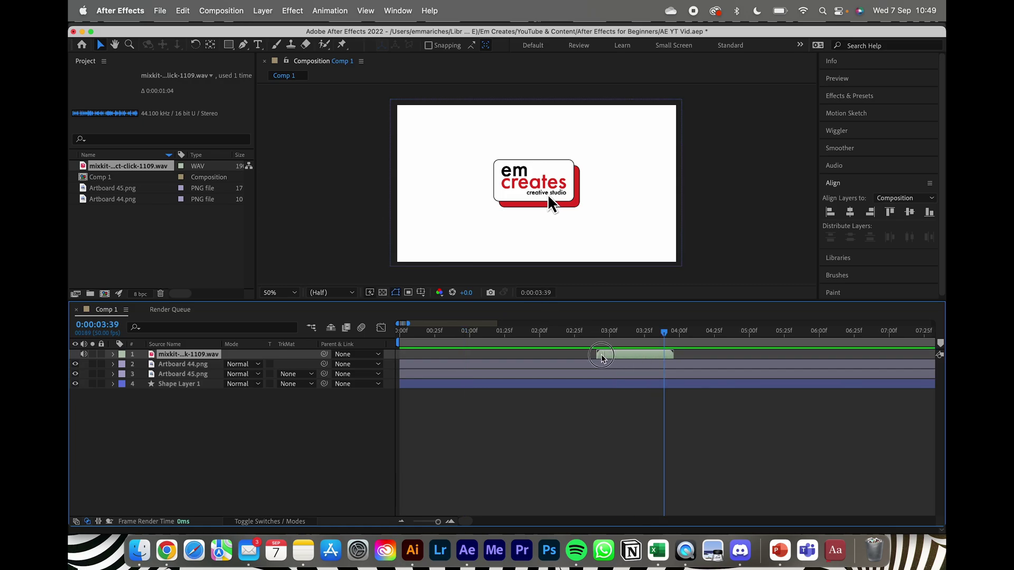
click(524, 333)
key(space)
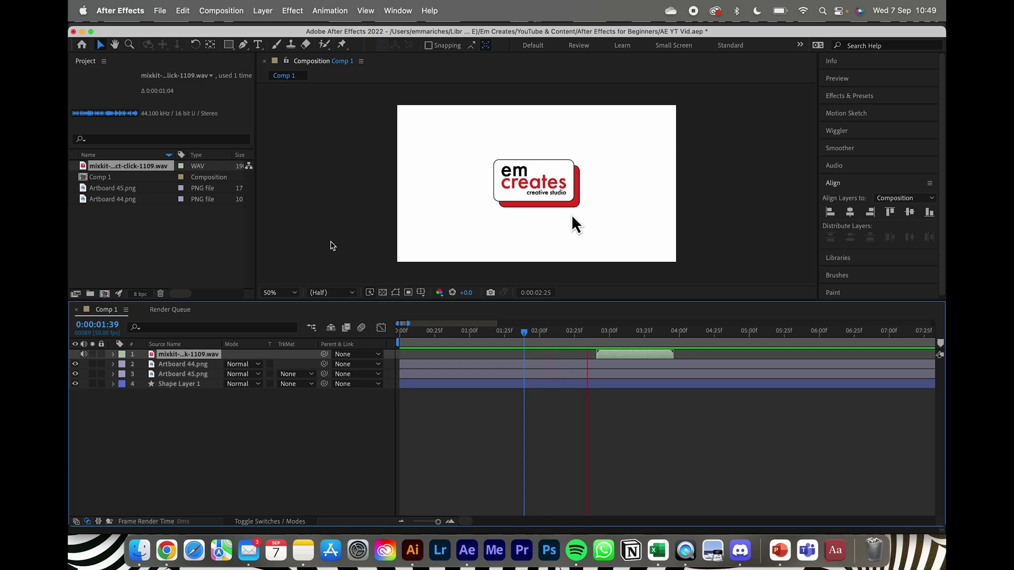
key(space)
- Shift the click sound slightly later to start at about 0:00:02:45 and play it back from 0:00:02:39
scroll(591, 361, up, 3)
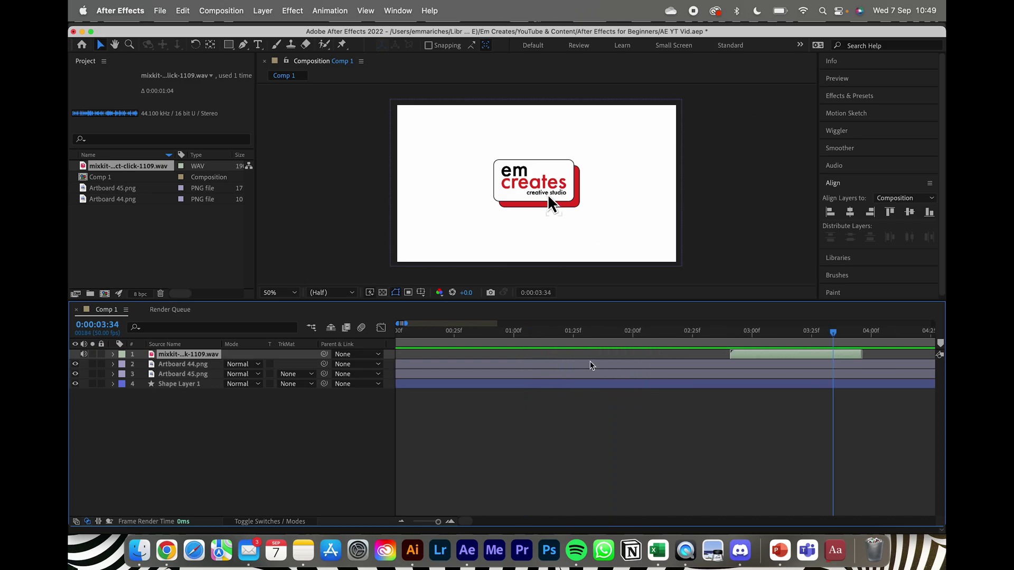
drag(550, 356, 560, 364)
click(450, 333)
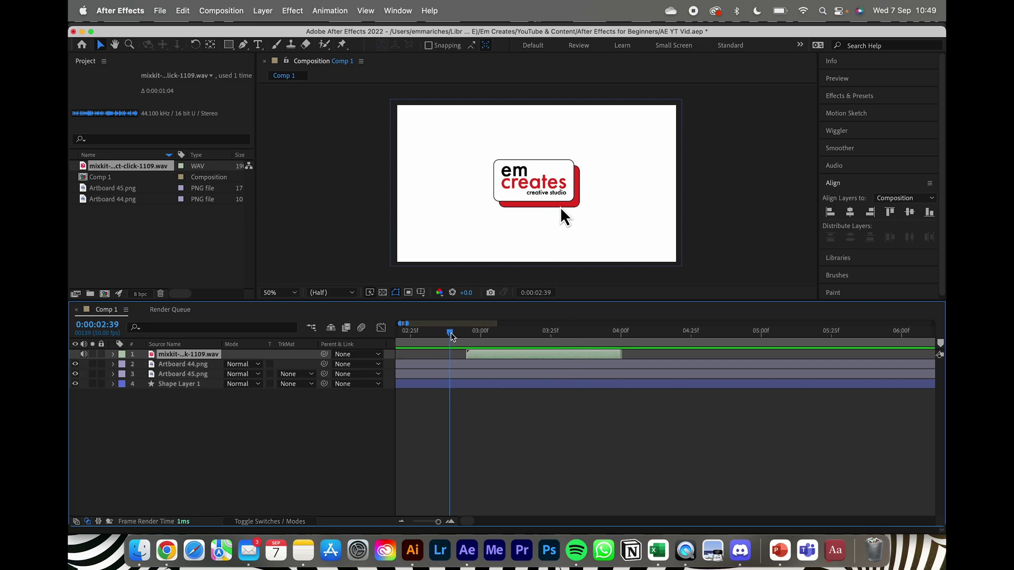
key(space)
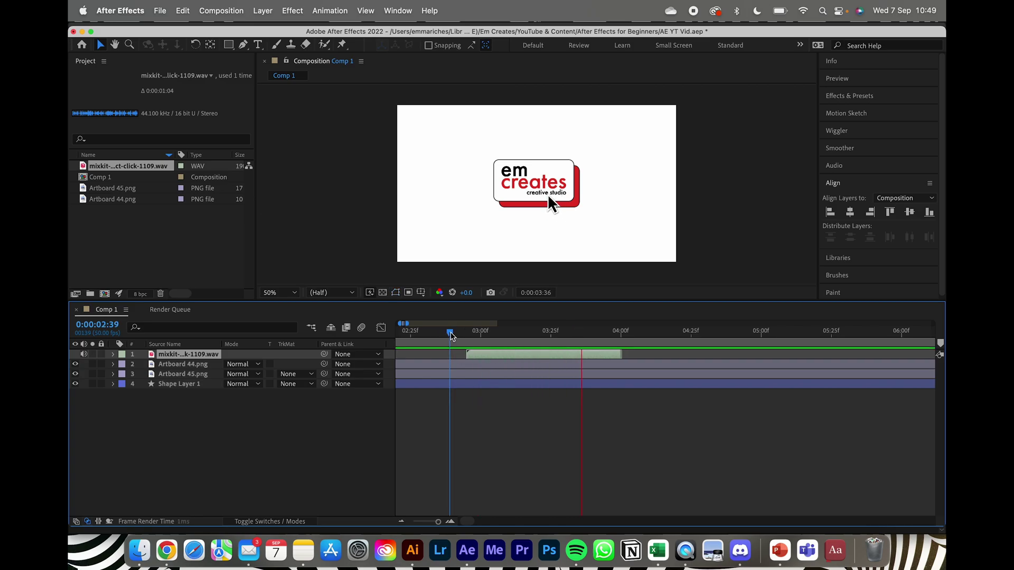
key(space)
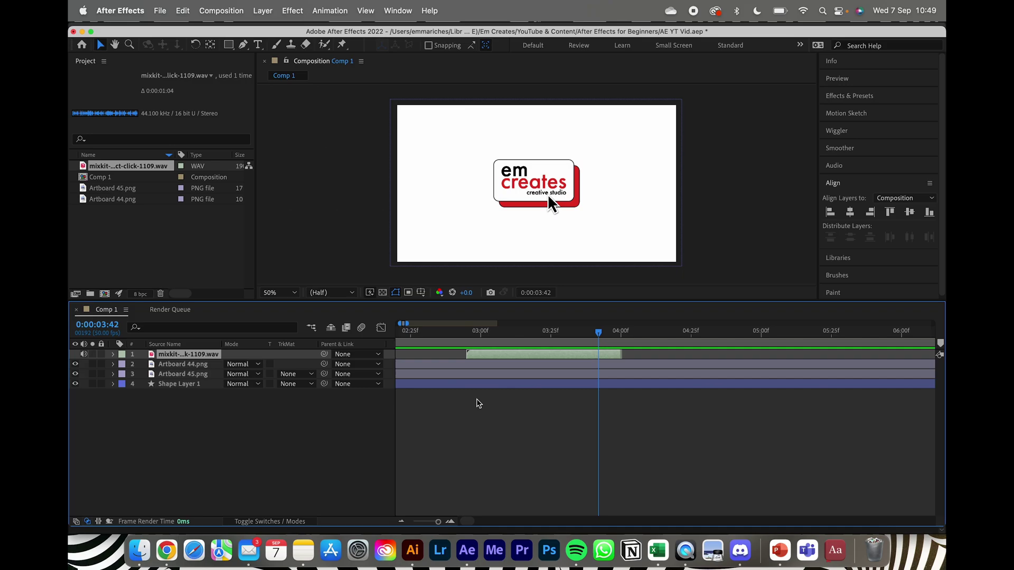
- Make a final tiny adjustment to the click sound's start just before 0:00:03:00 and replay it from 0:00:02:14
key(minus)
key(minus)
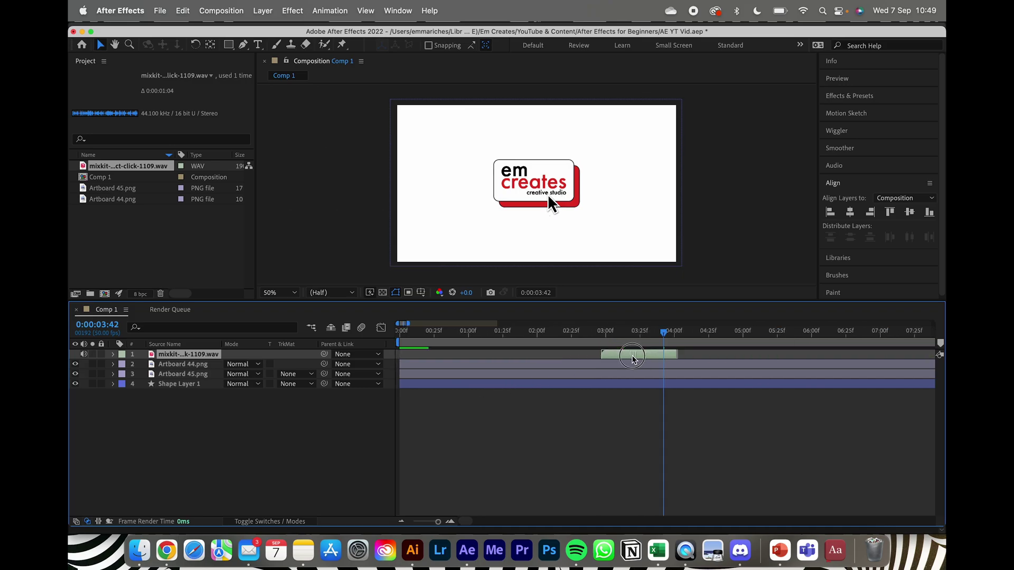
drag(632, 360, 633, 360)
click(558, 333)
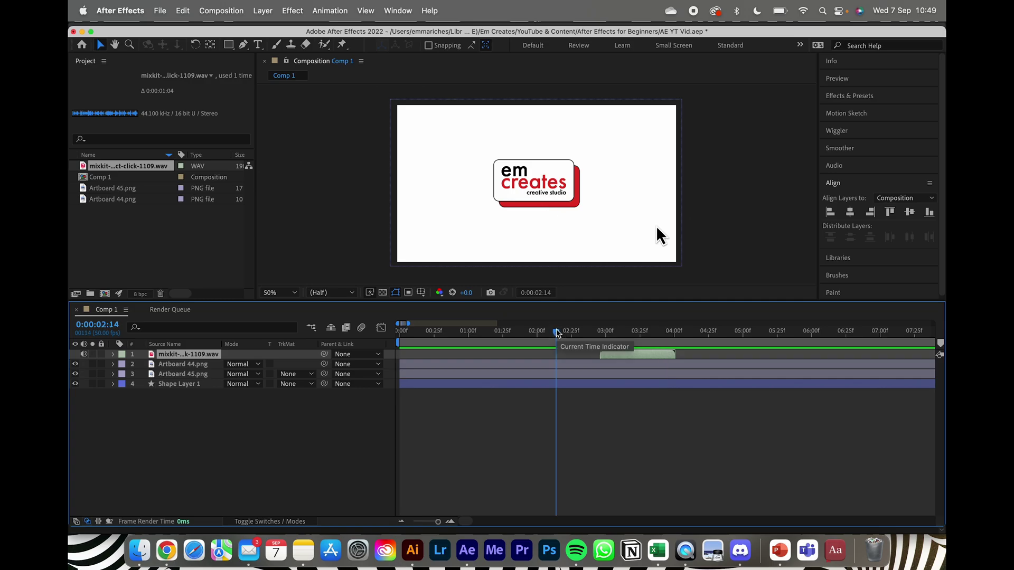
key(space)
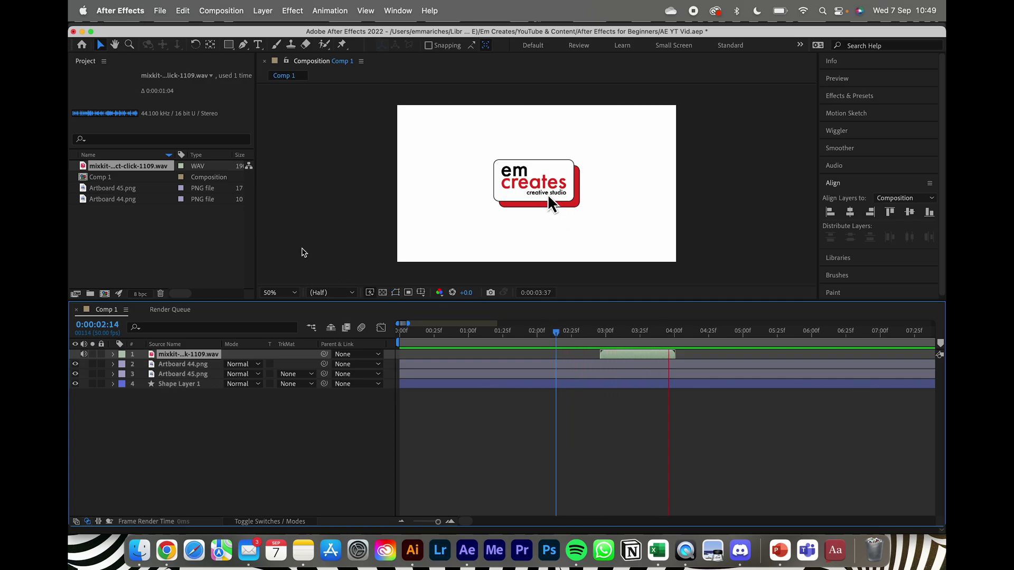
key(space)
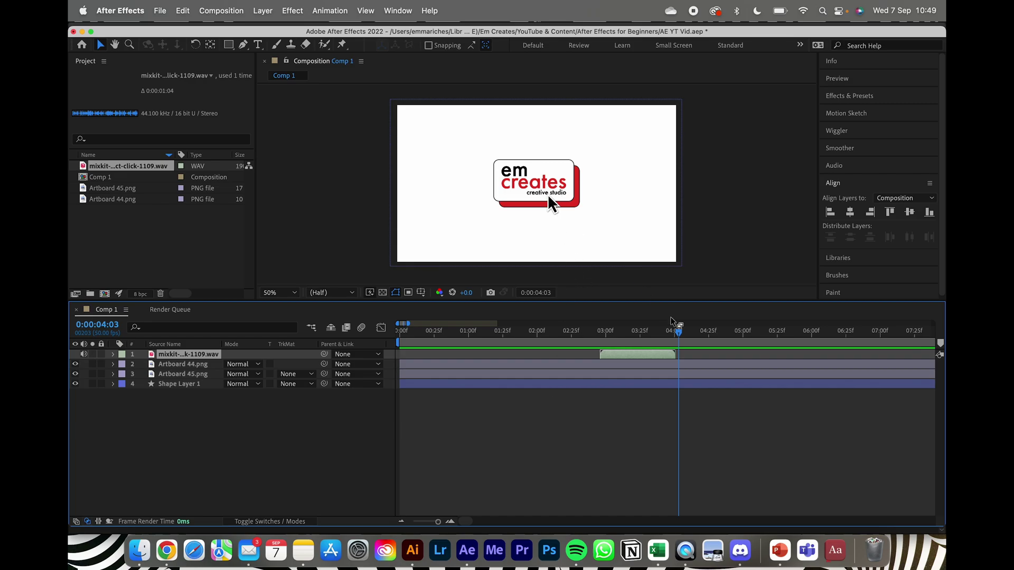
- Fade out the cursor layer Artboard 44.png with Opacity keyframes of 100% at 0:00:04:08 and 0% at 0:00:04:27
click(113, 365)
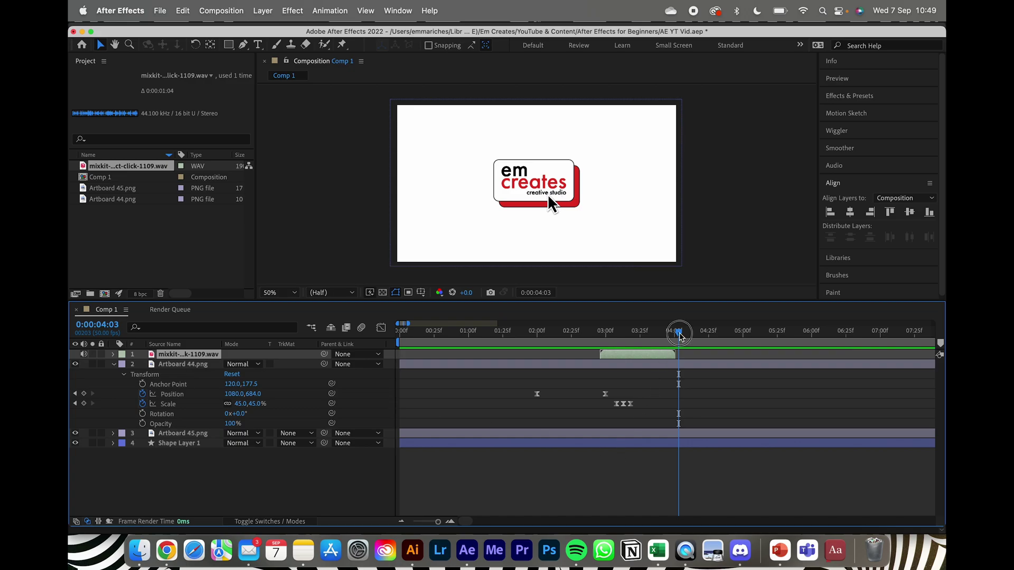
drag(679, 332, 685, 332)
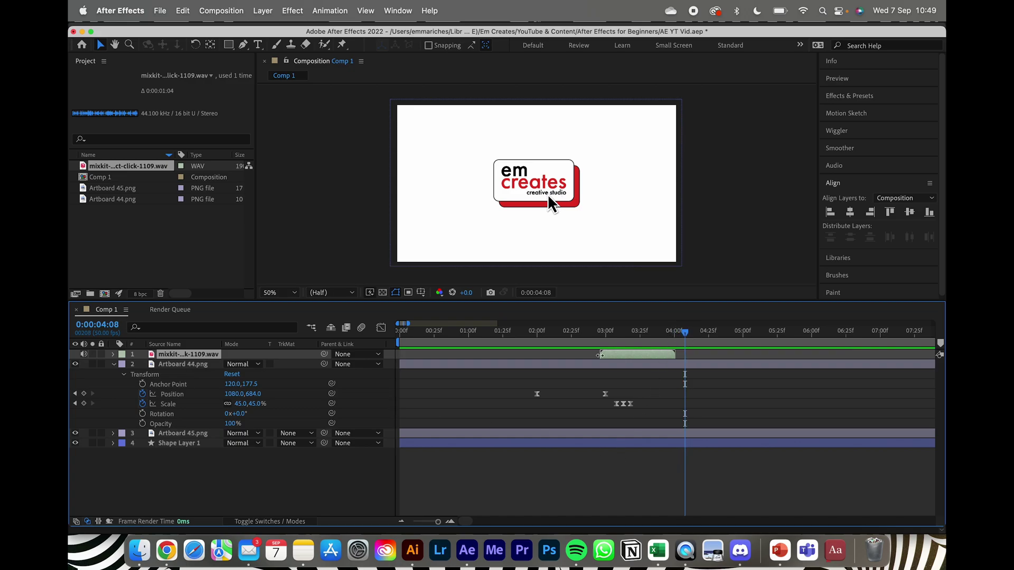
click(143, 424)
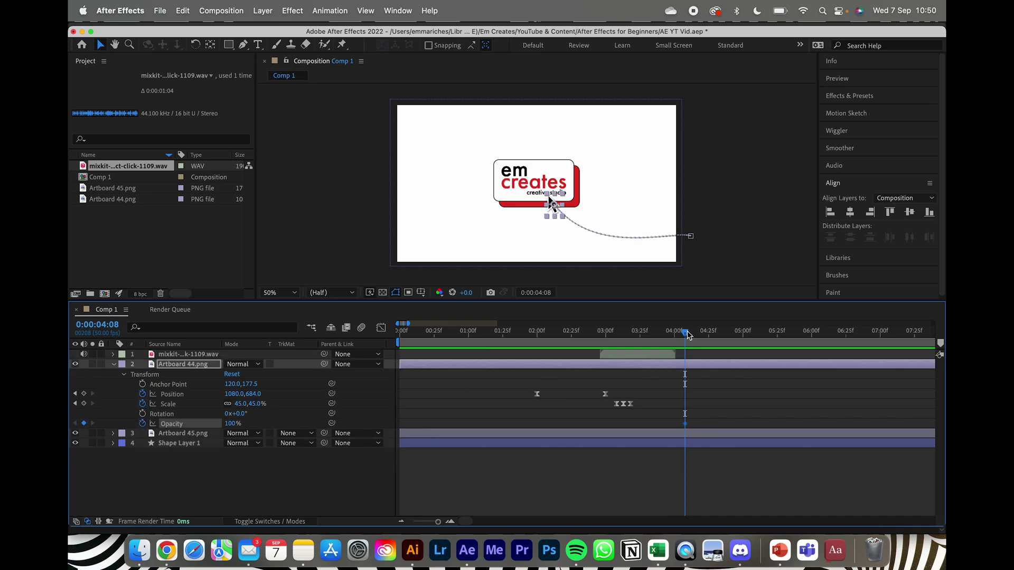
drag(688, 334, 712, 337)
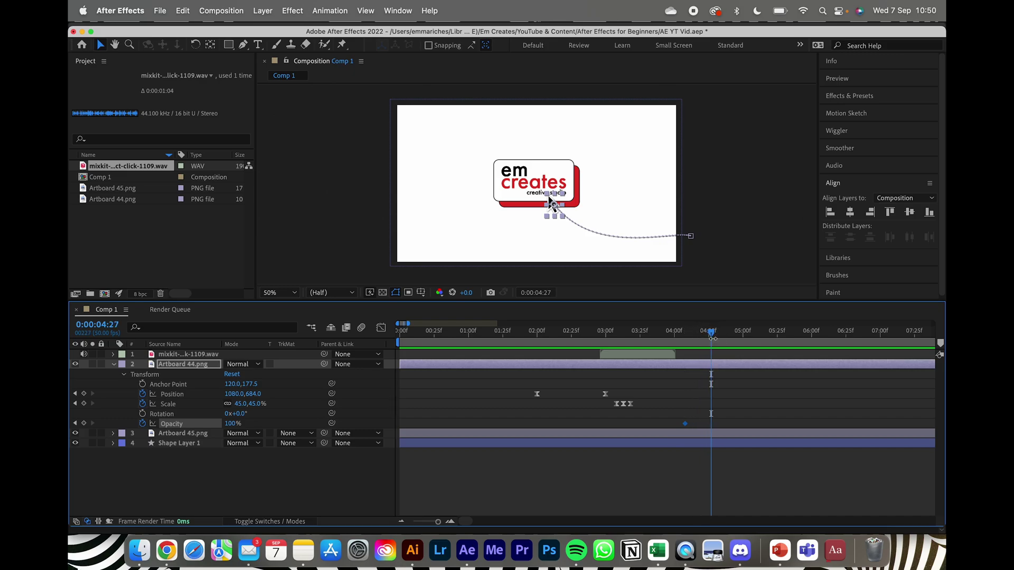
click(233, 424)
text(0)
key(Return)
- Play the animation from 0:00:01:15 to check the cursor's fade-out, and collapse the cursor layer's properties
drag(711, 333, 489, 334)
key(space)
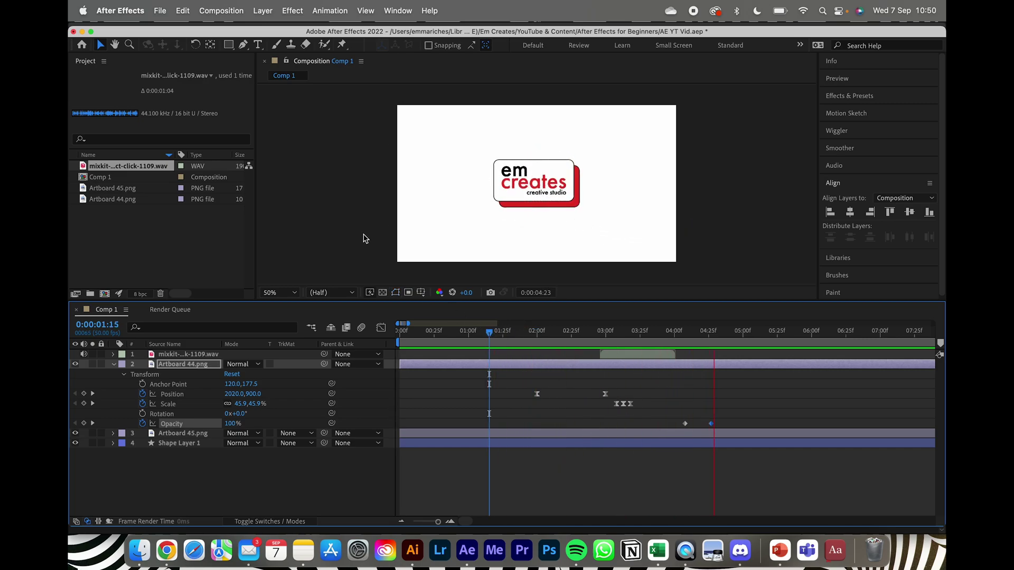
key(space)
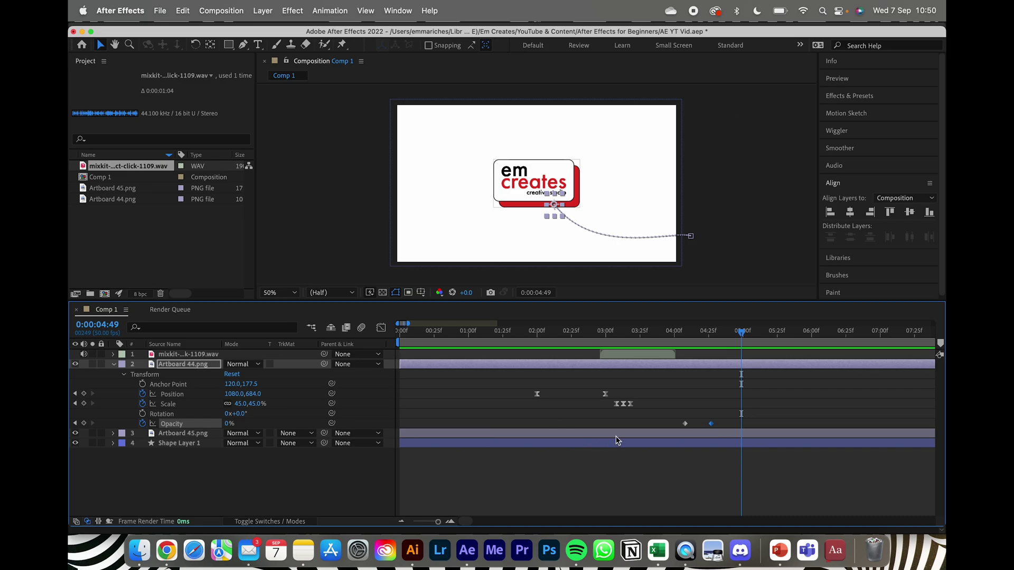
click(113, 365)
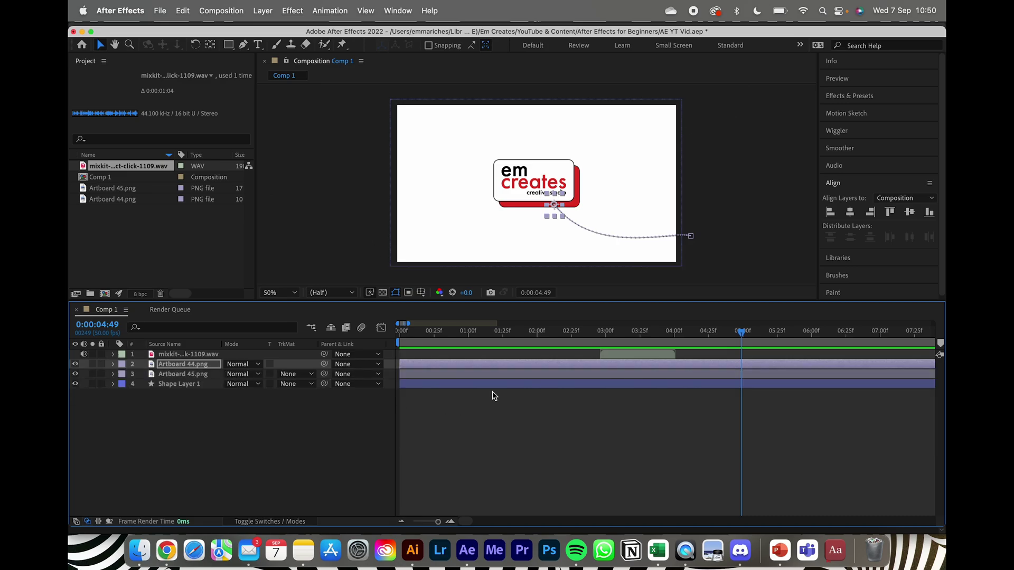
- Extend the end of the composition's work area to about 3 minutes
scroll(540, 375, down, 10)
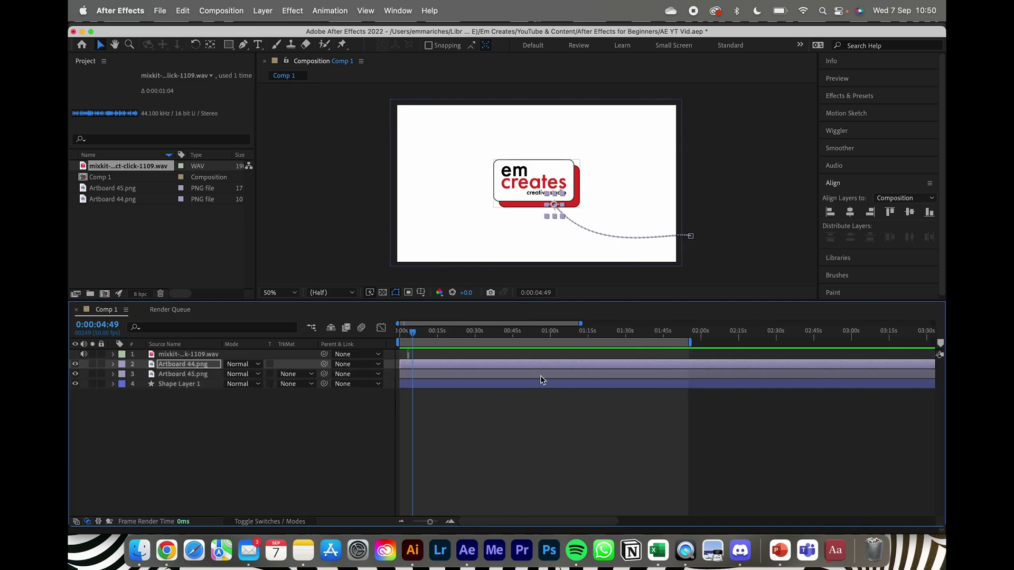
scroll(607, 392, down, 6)
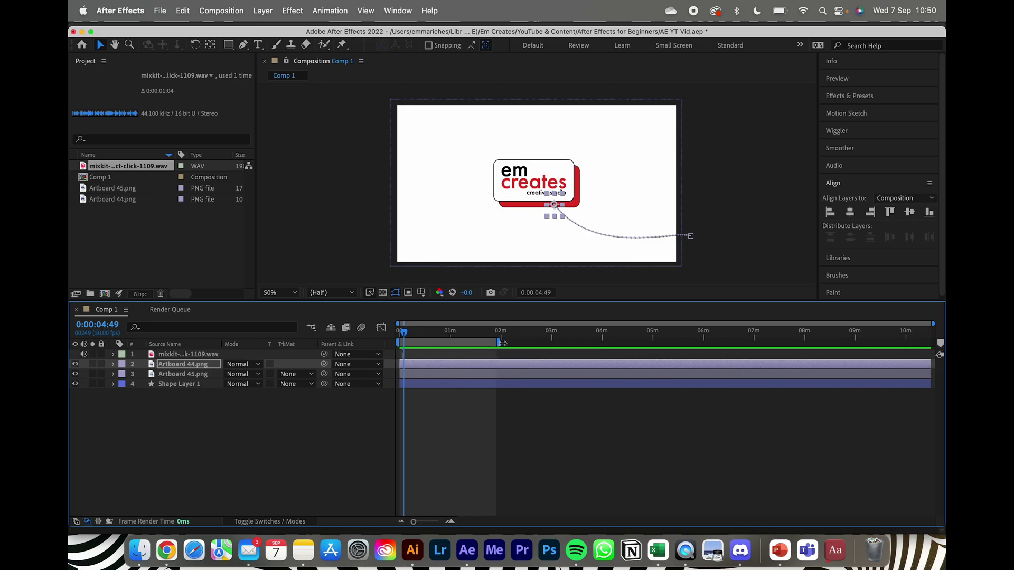
drag(502, 343, 558, 342)
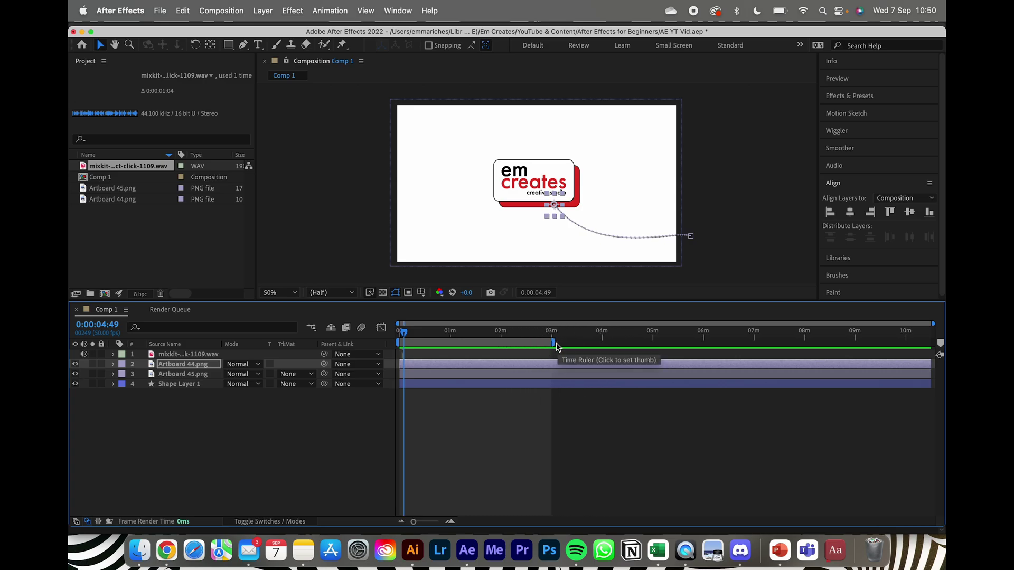
- Shorten the work area so it ends a little after 7 seconds
drag(553, 343, 437, 343)
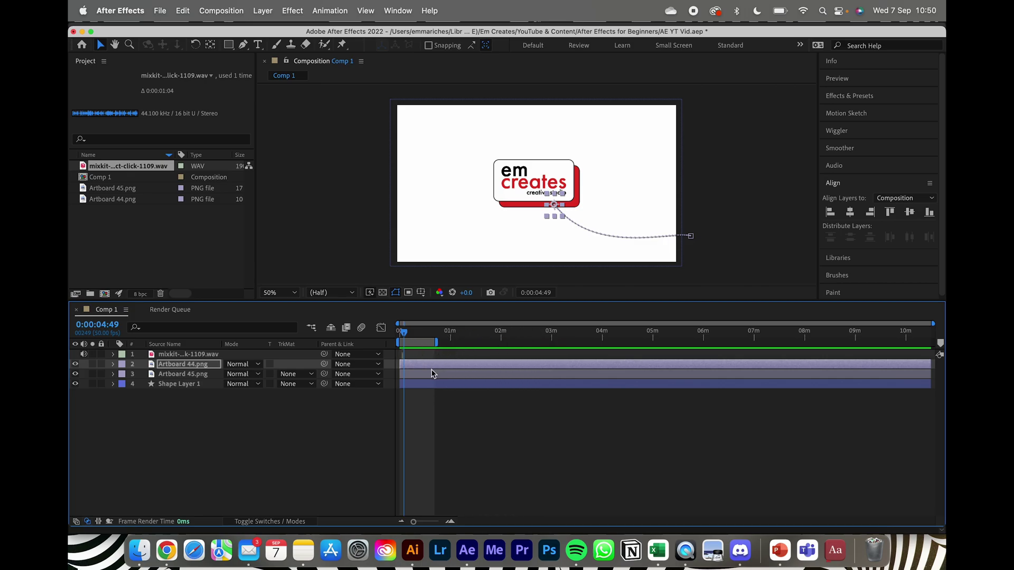
key(=)
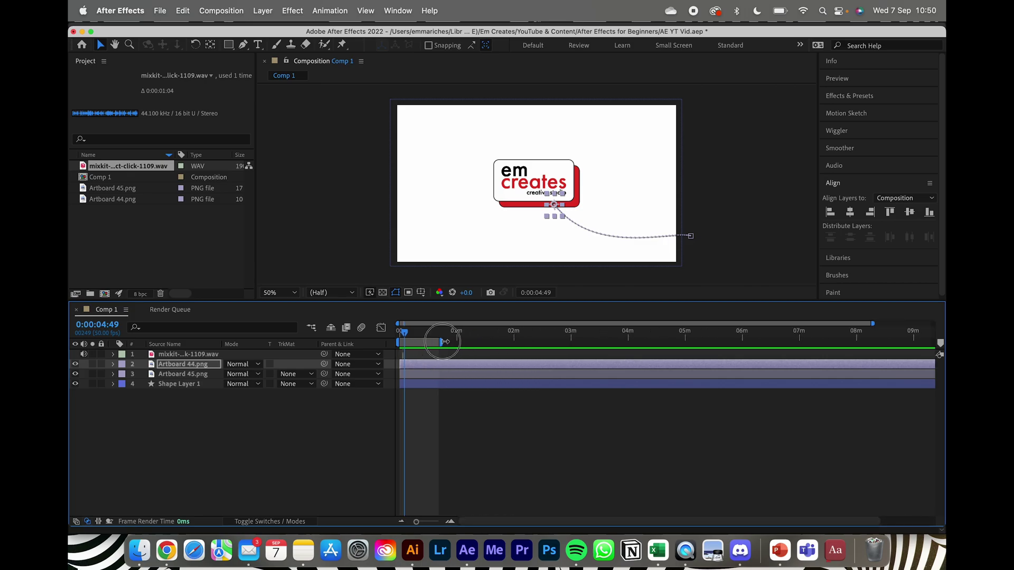
drag(442, 343, 413, 343)
key(=)
key(=)
key(=)
key(=)
key(=)
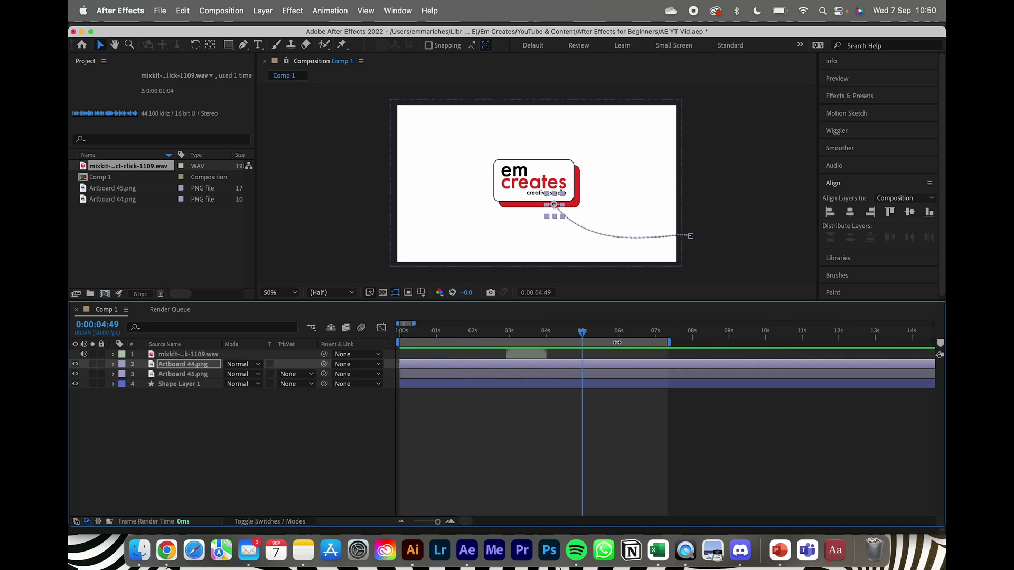
- Play the ending from 0:00:02:48 and trim the work area's end to about 5 seconds
click(509, 332)
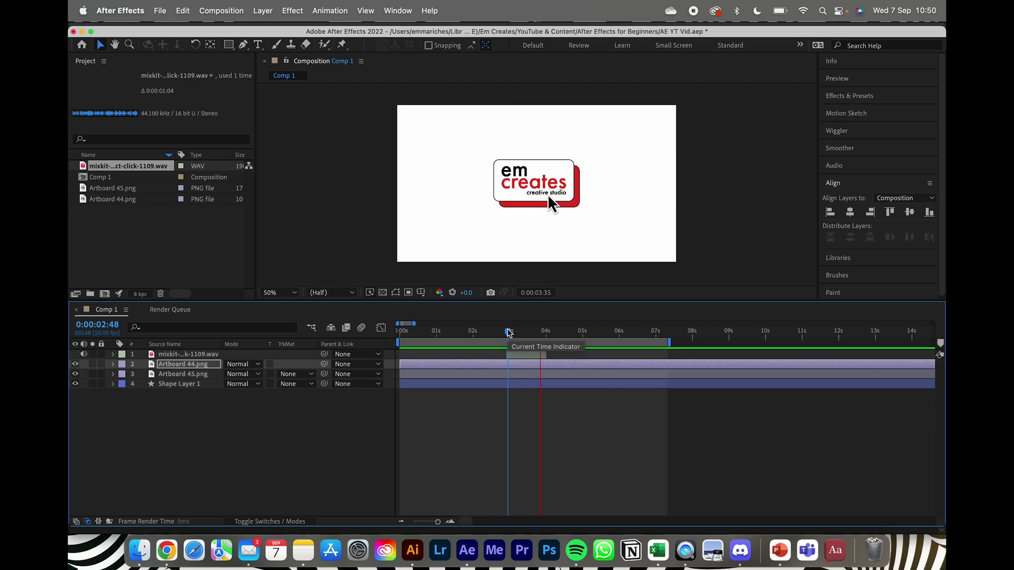
key(space)
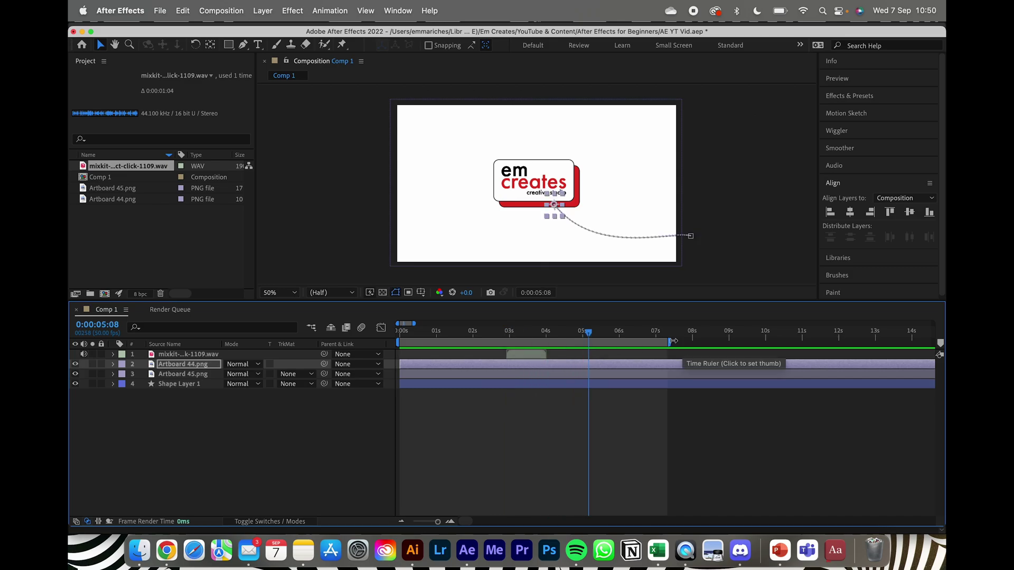
drag(673, 341, 588, 341)
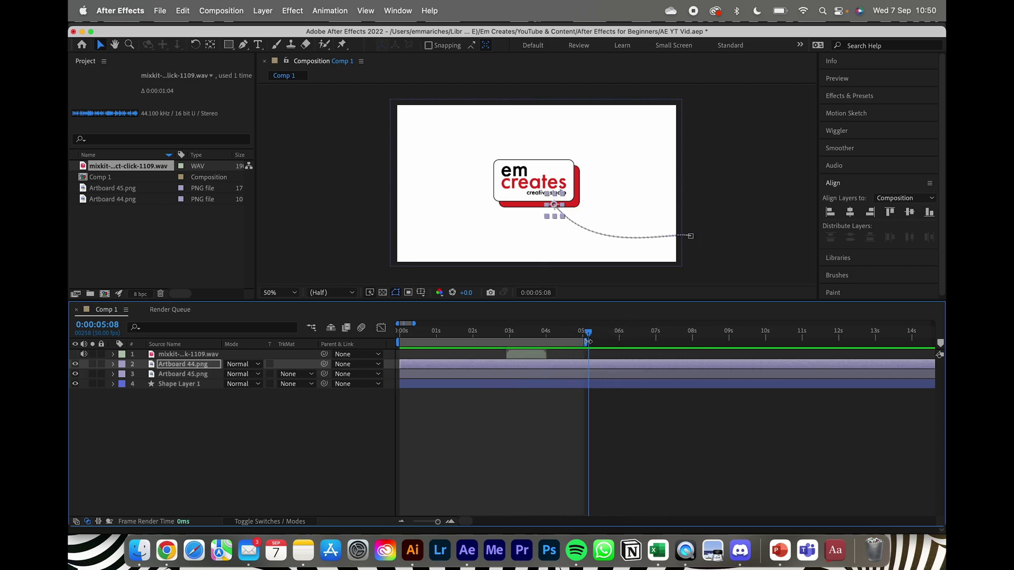
- Return the playhead to 0:00:00:00 and add Comp 1 to the Render Queue, leaving the queue displayed
key(Home)
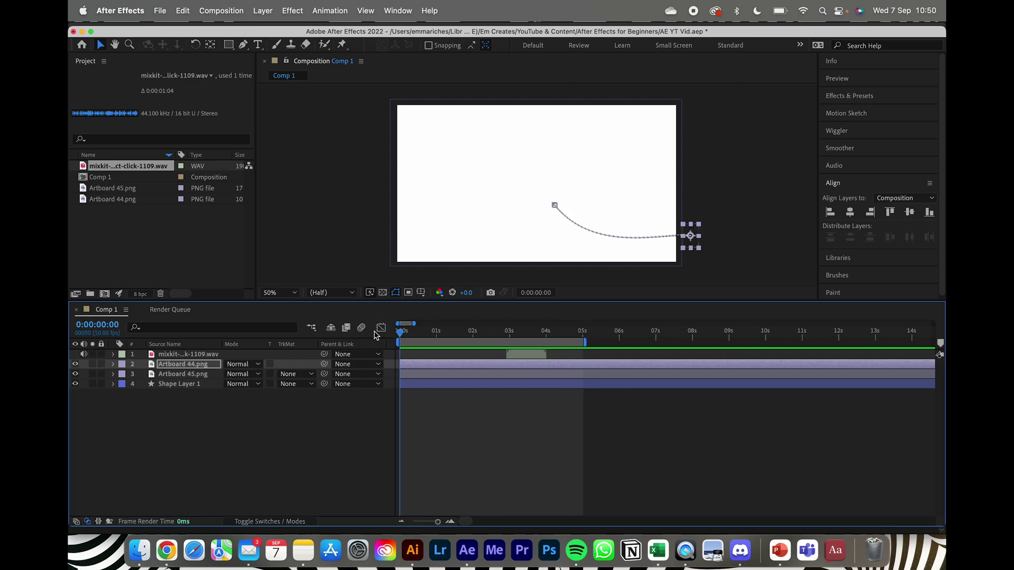
click(167, 10)
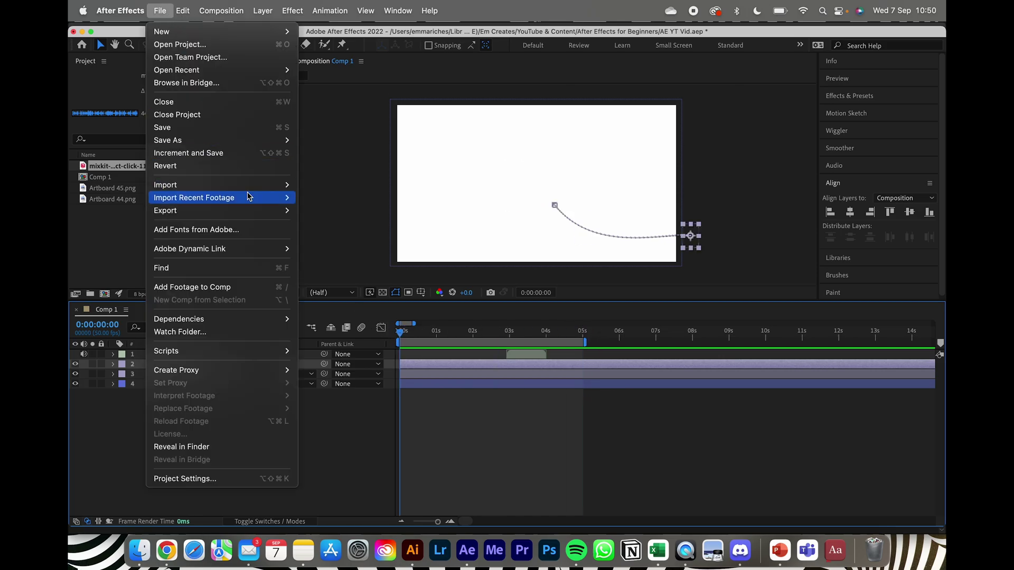
mouse_move(264, 210)
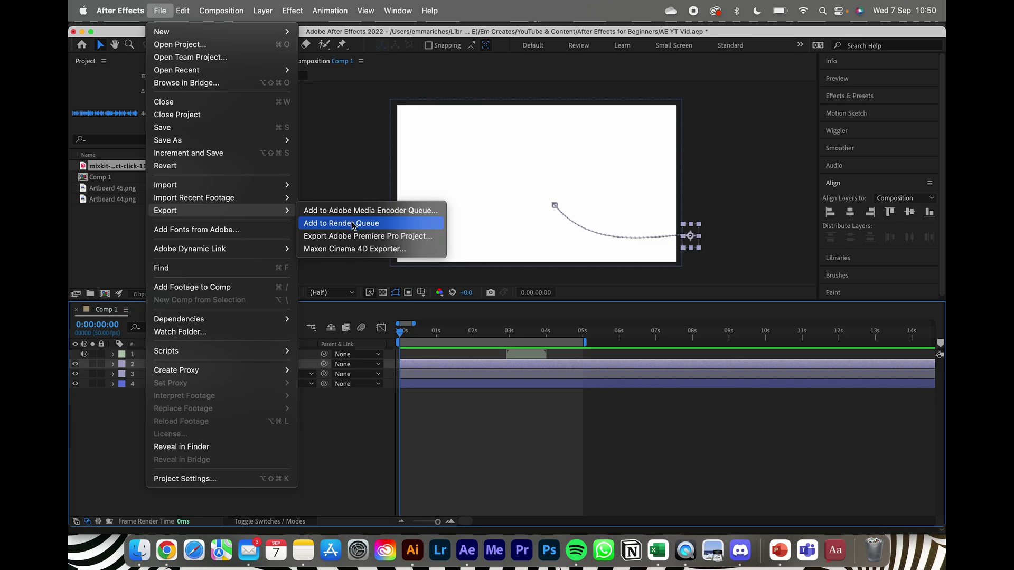
click(353, 224)
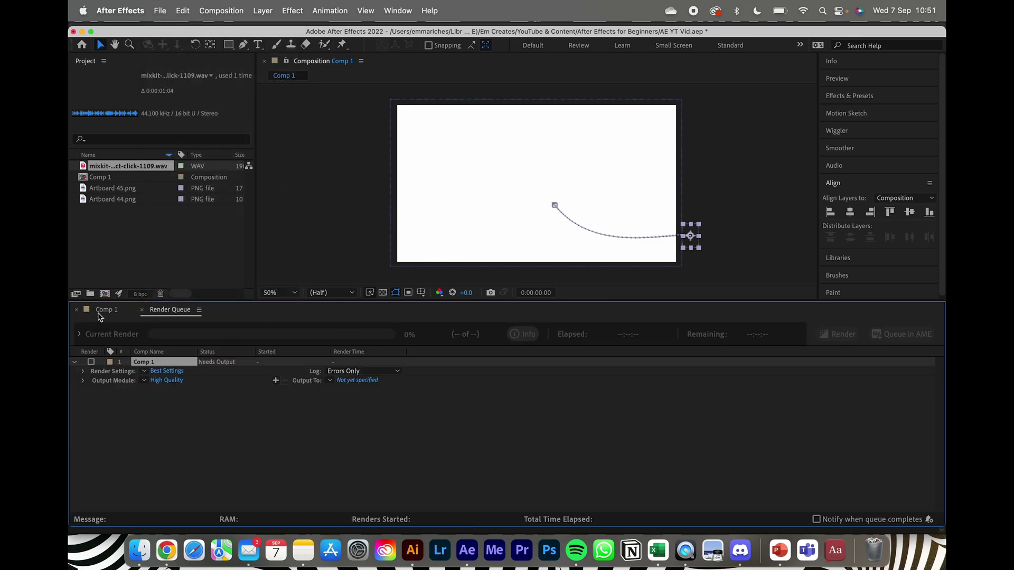
click(100, 313)
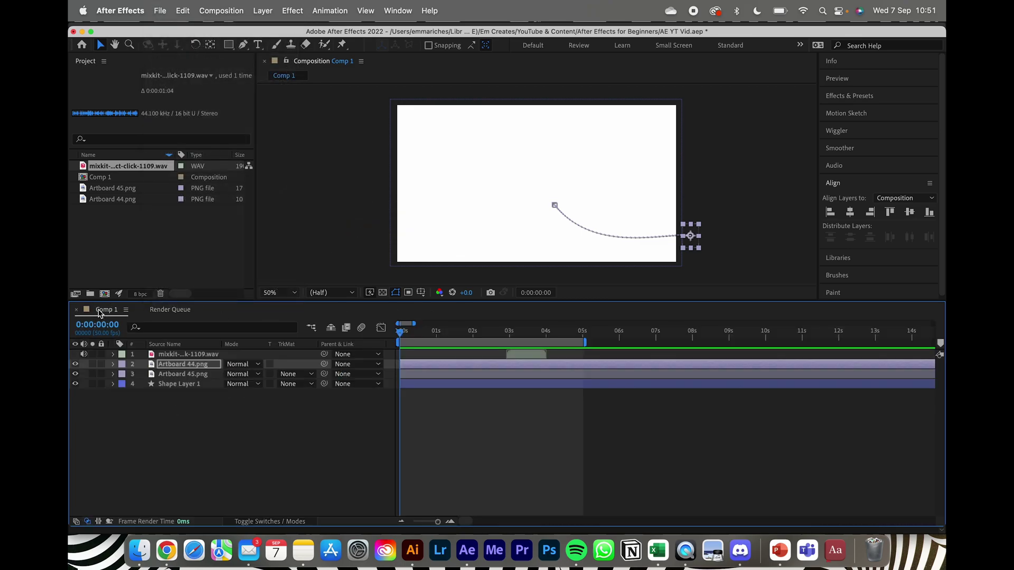
click(167, 312)
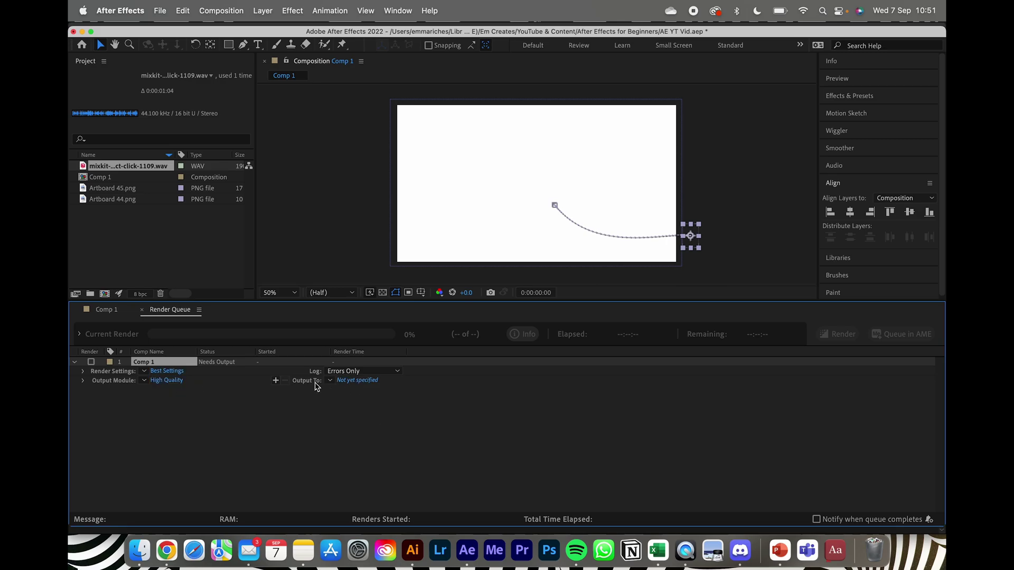
- Set the queued render's output to a QuickTime movie named "After effects for beginners.mov" in the After Effects for Beginners folder
click(350, 381)
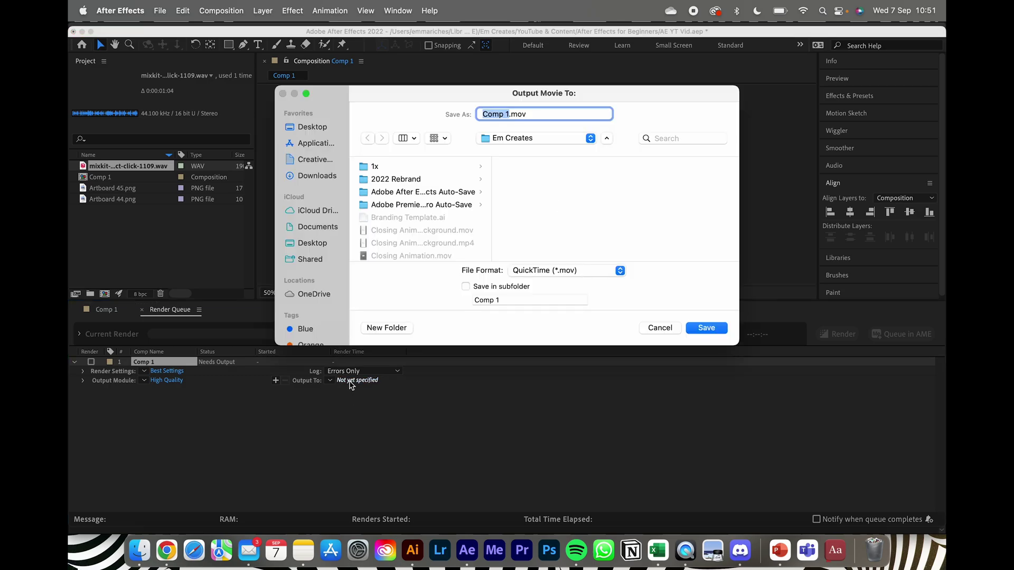
click(509, 138)
click(531, 210)
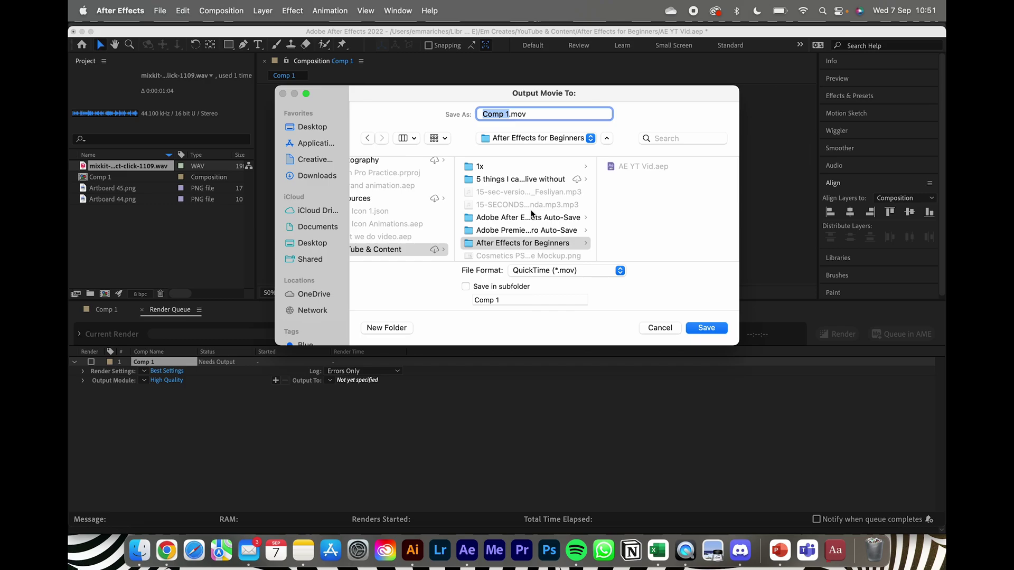
text(After effects for beginners)
key(Return)
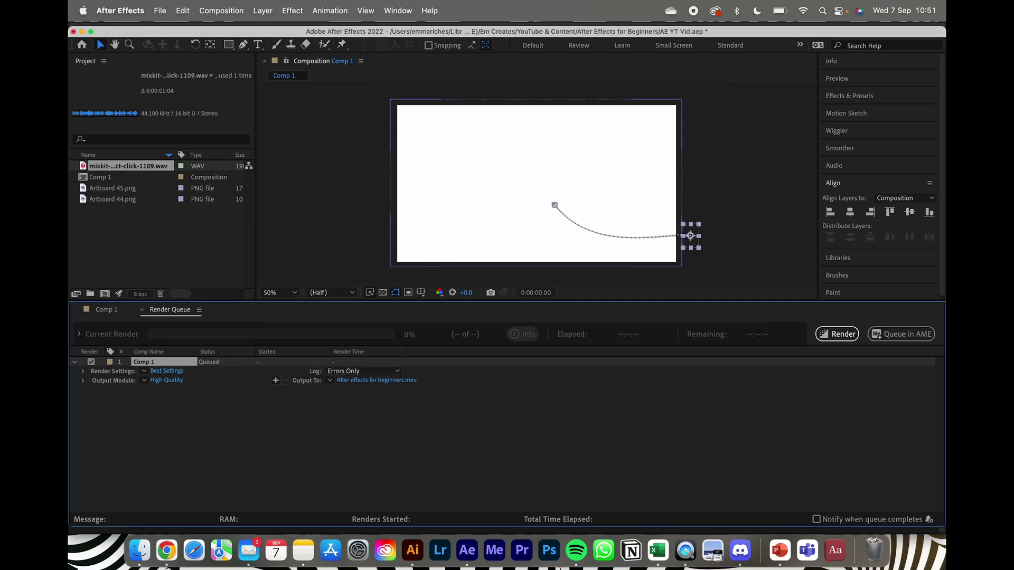
- Render the queued Comp 1, then return to its timeline with the playhead at 0:00:00:00
click(835, 335)
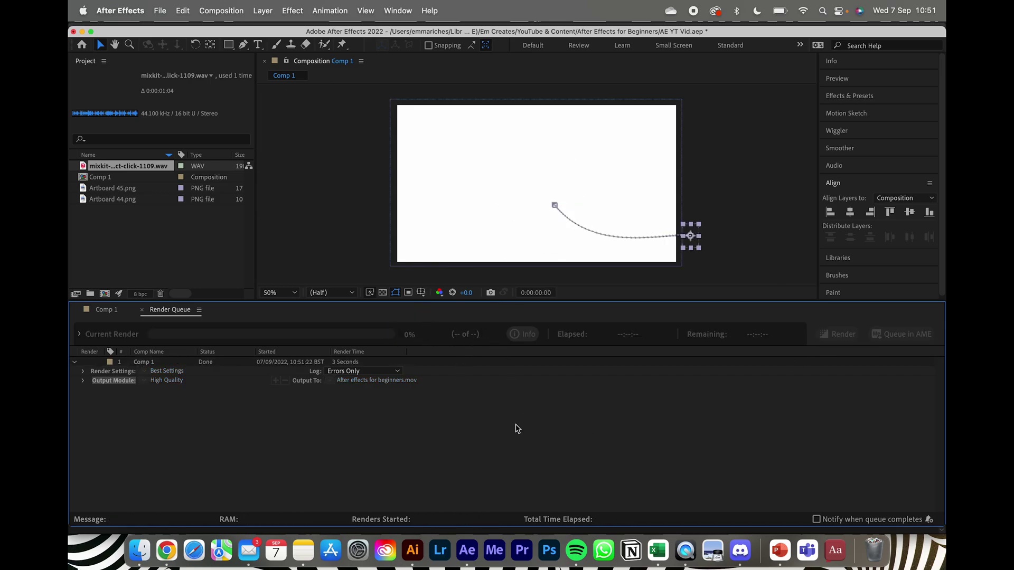
click(109, 311)
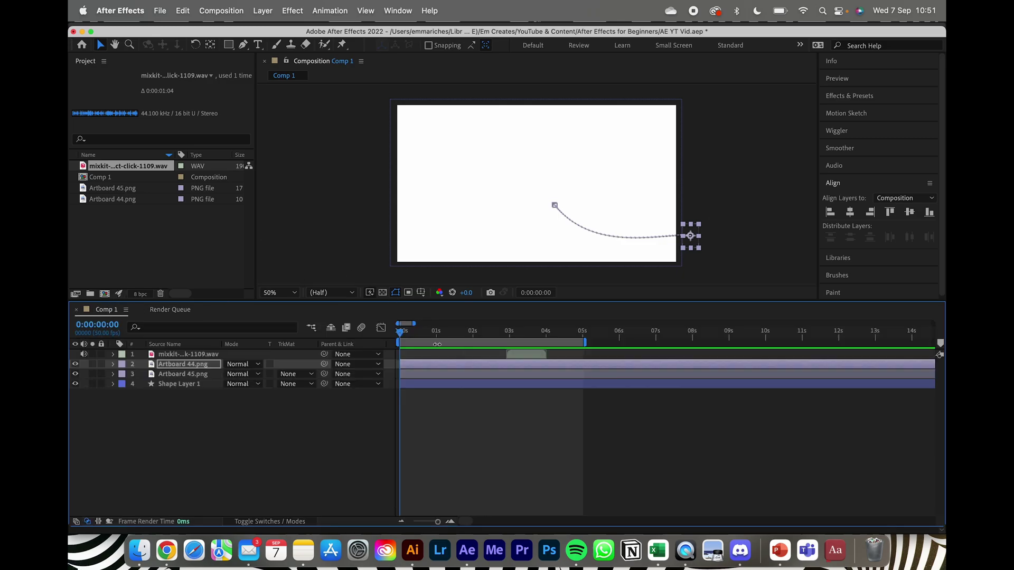
drag(483, 333, 400, 333)
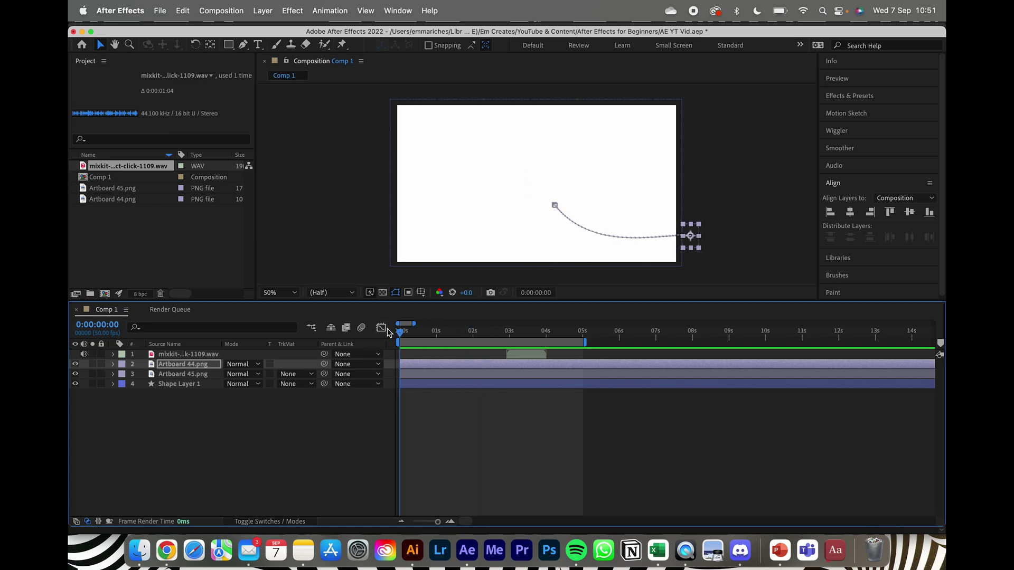